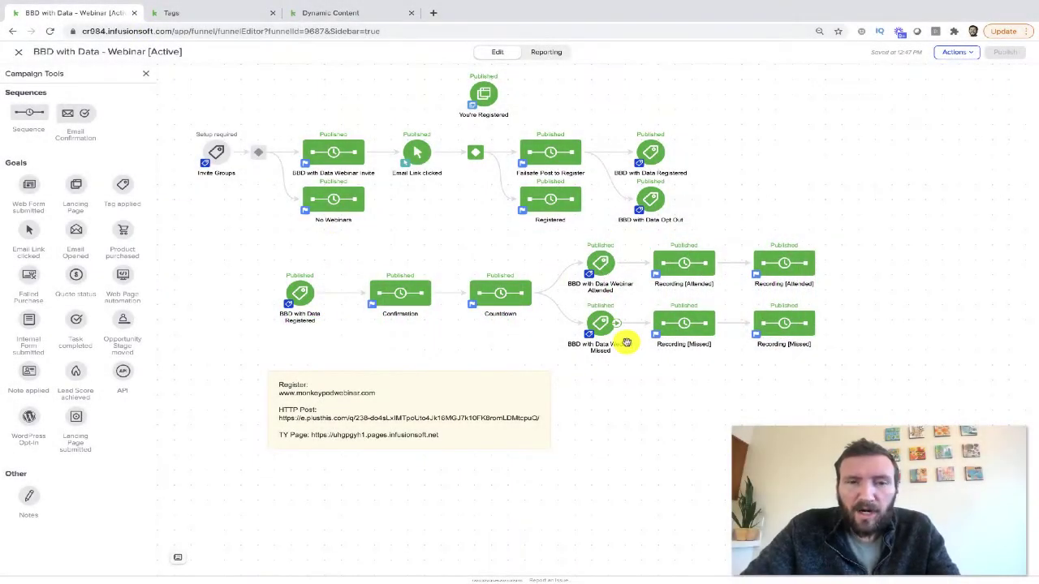
Open the last Recording [Attended] sequence of the webinar campaign and open its Recording [Attended] email for editing
{"action": "left_click_drag", "start_coordinate": [719, 394], "coordinate": [754, 422]}
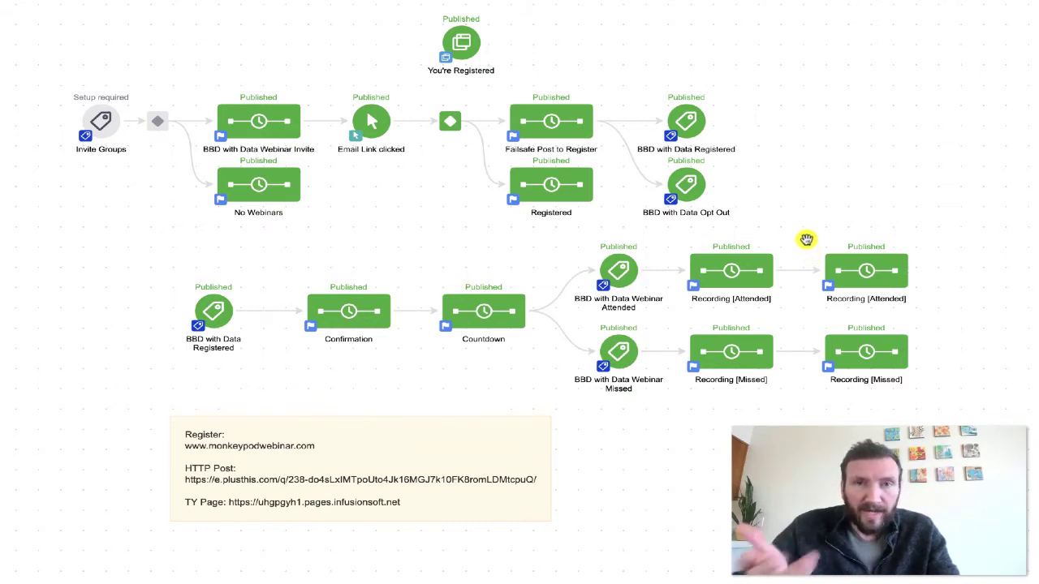
{"action": "left_click_drag", "start_coordinate": [809, 243], "coordinate": [932, 395]}
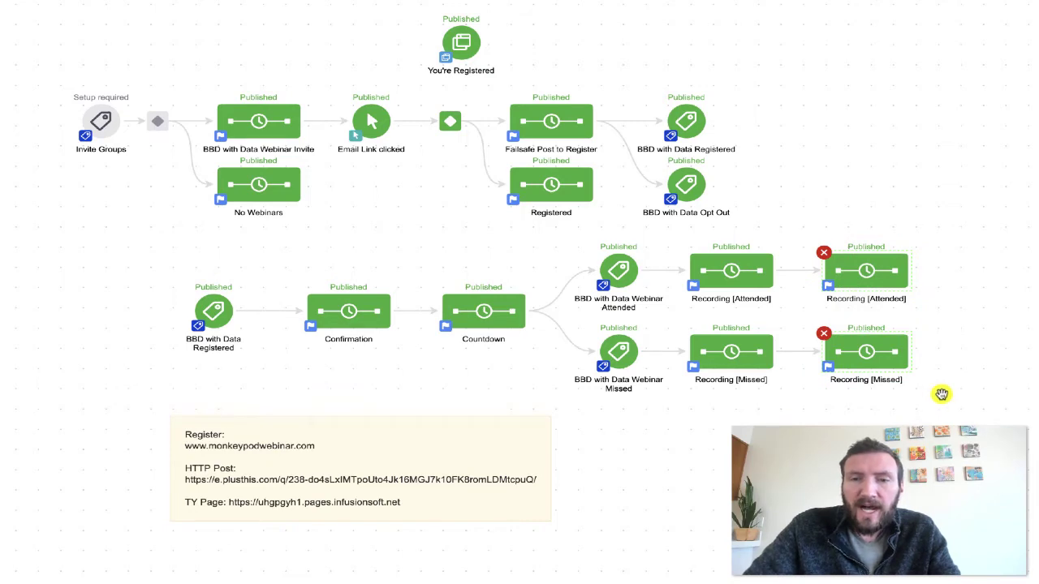
{"action": "left_click", "coordinate": [941, 395]}
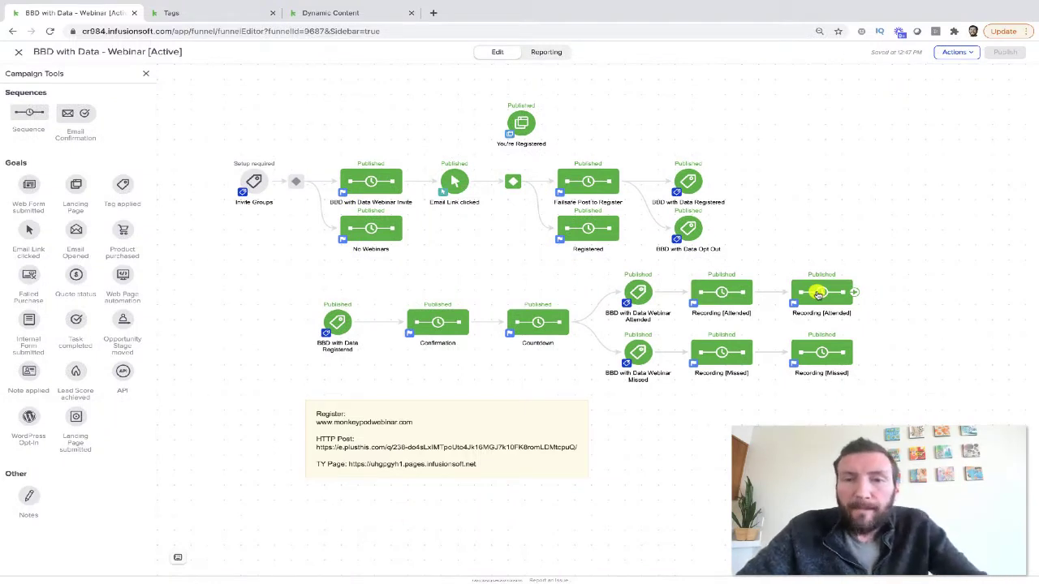
{"action": "double_click", "coordinate": [818, 293]}
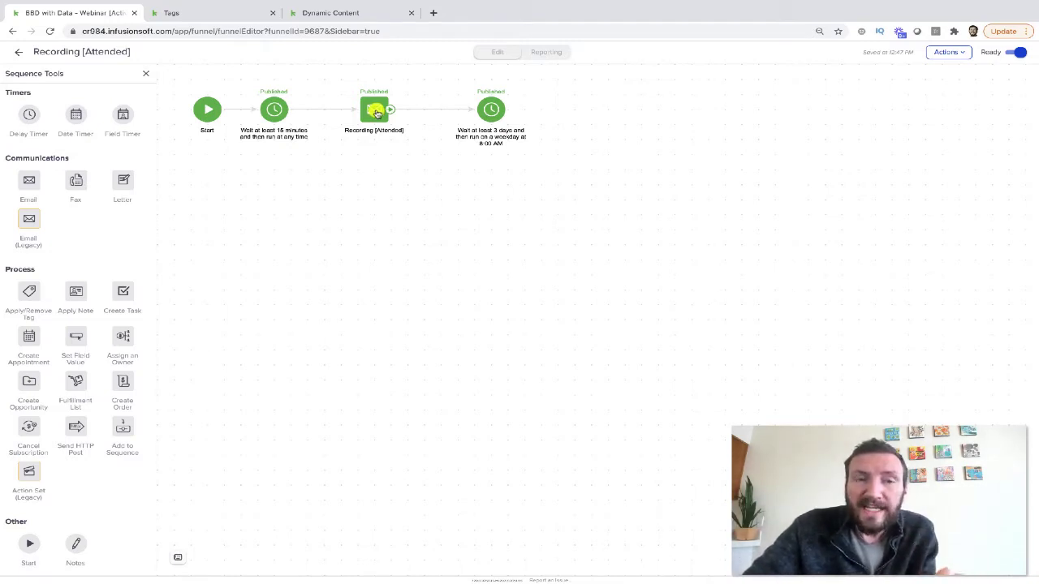
{"action": "mouse_move", "coordinate": [376, 112]}
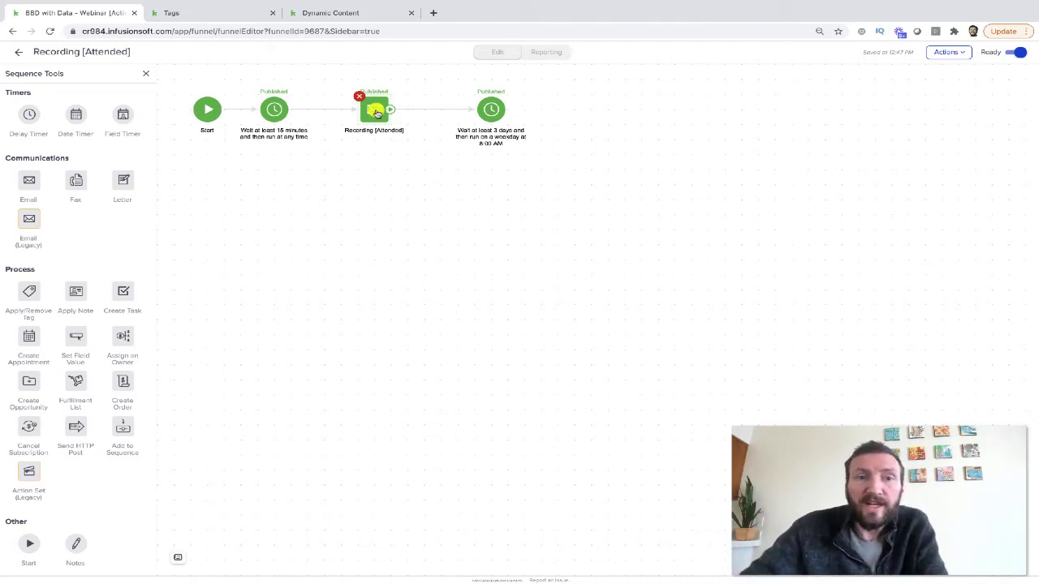
{"action": "double_click", "coordinate": [376, 112]}
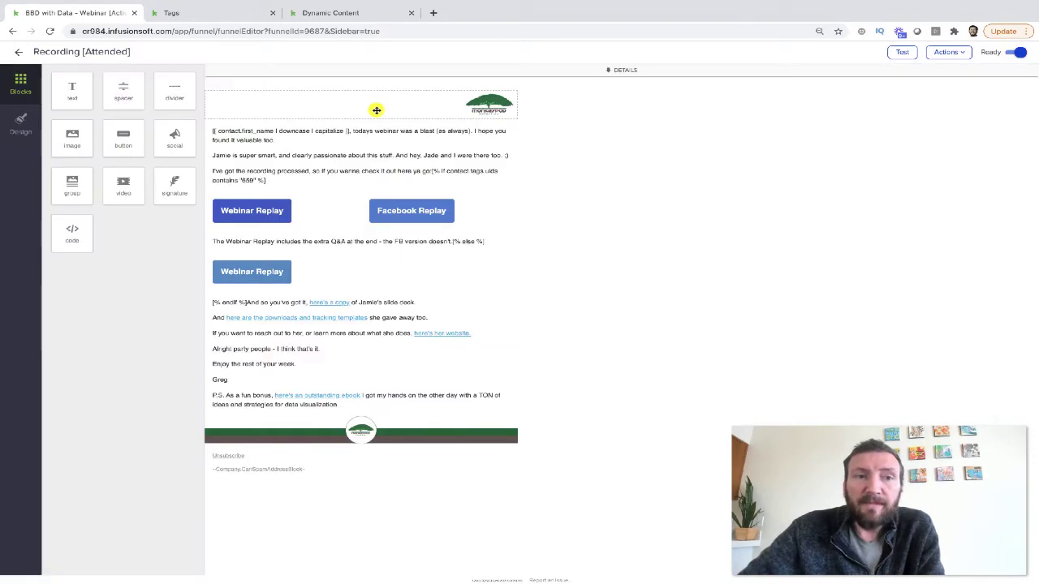
Examine the [% if contact.tags.uids contains "659" %] condition and the Webinar Replay and Facebook Replay buttons that follow it
{"action": "left_click", "coordinate": [291, 179]}
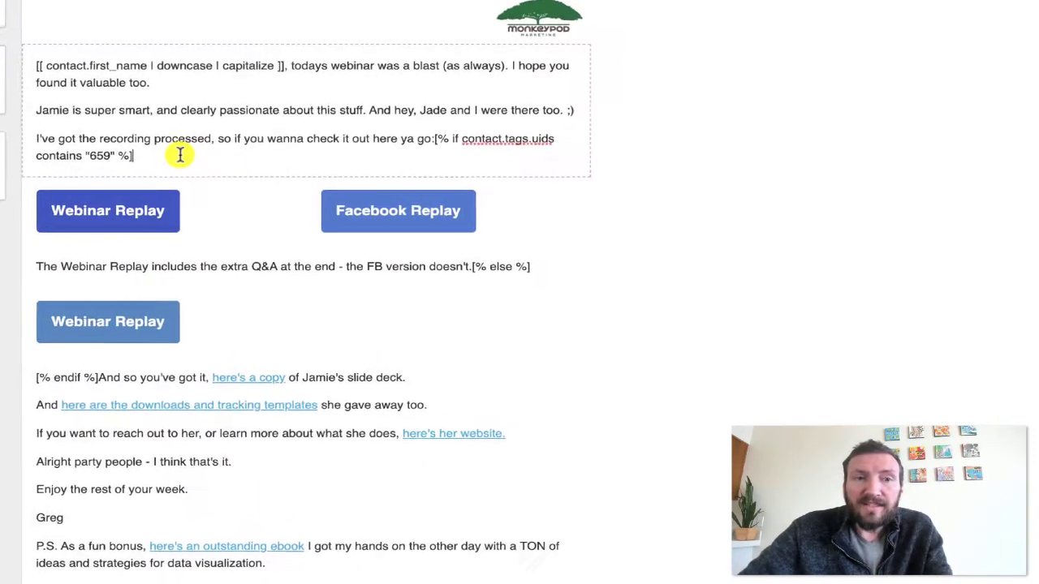
{"action": "left_click_drag", "start_coordinate": [174, 155], "coordinate": [435, 139]}
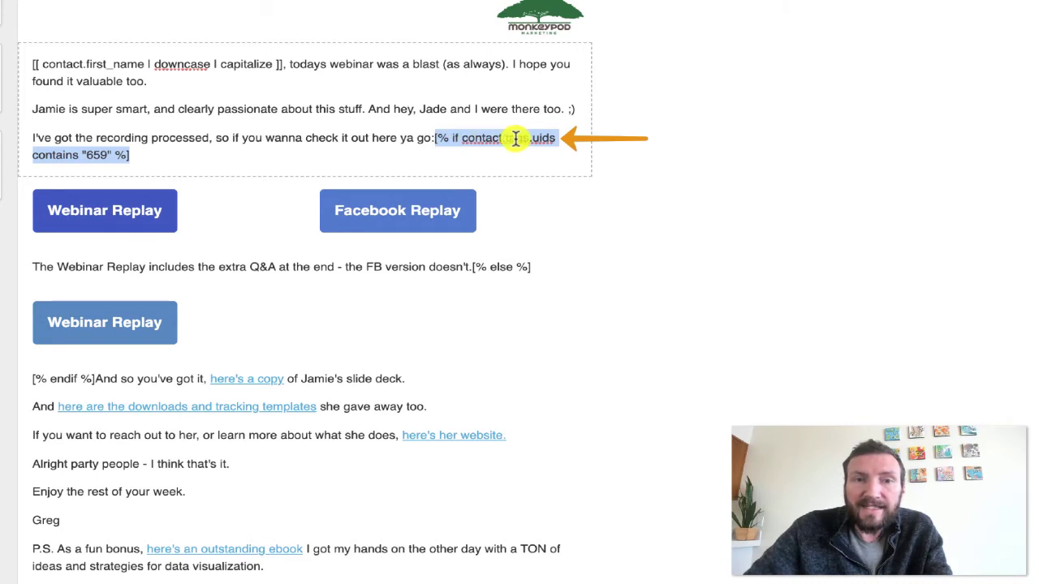
{"action": "left_click", "coordinate": [102, 158]}
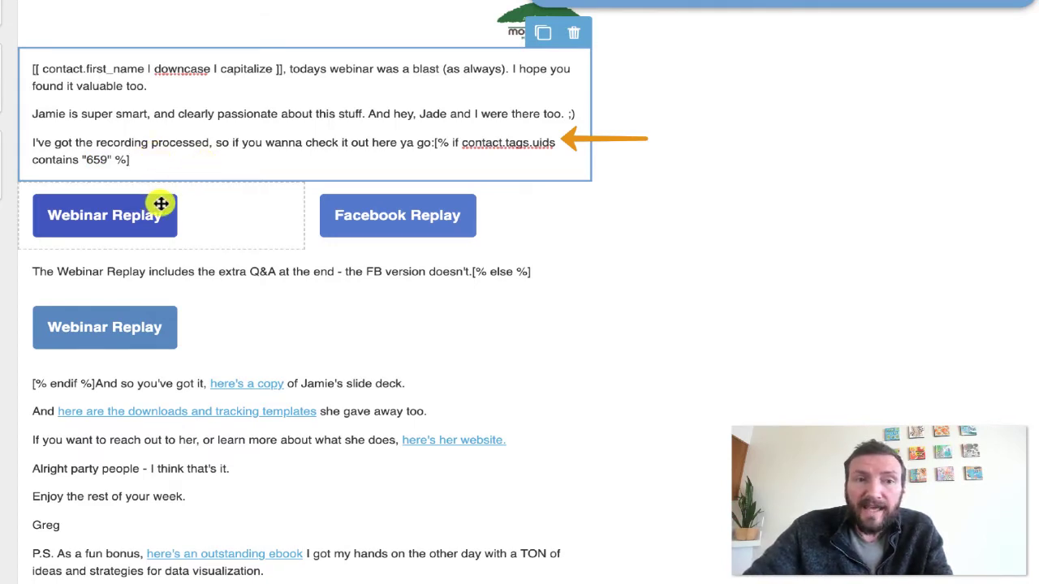
{"action": "left_click", "coordinate": [206, 205]}
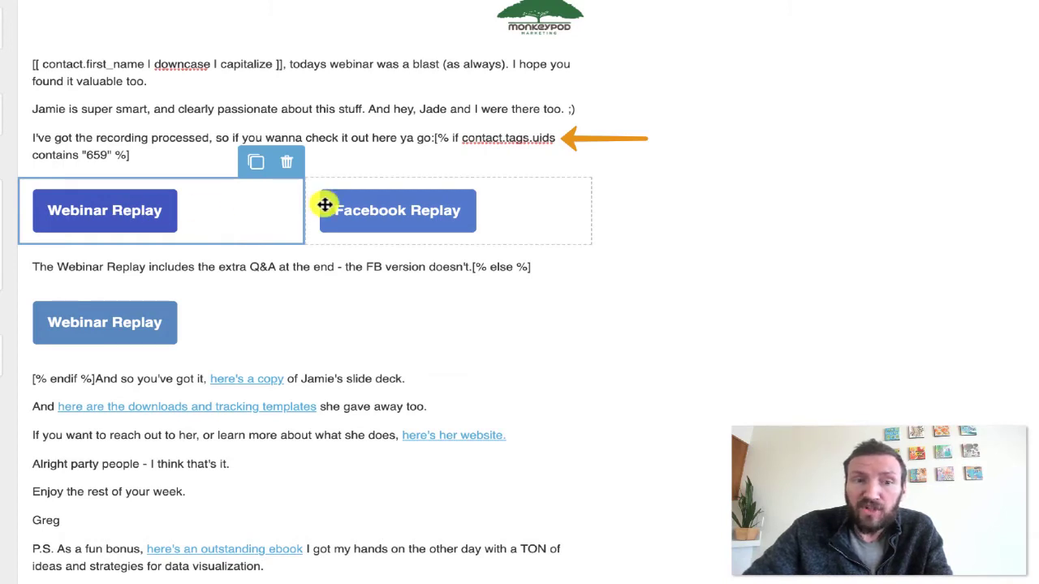
{"action": "left_click", "coordinate": [518, 197]}
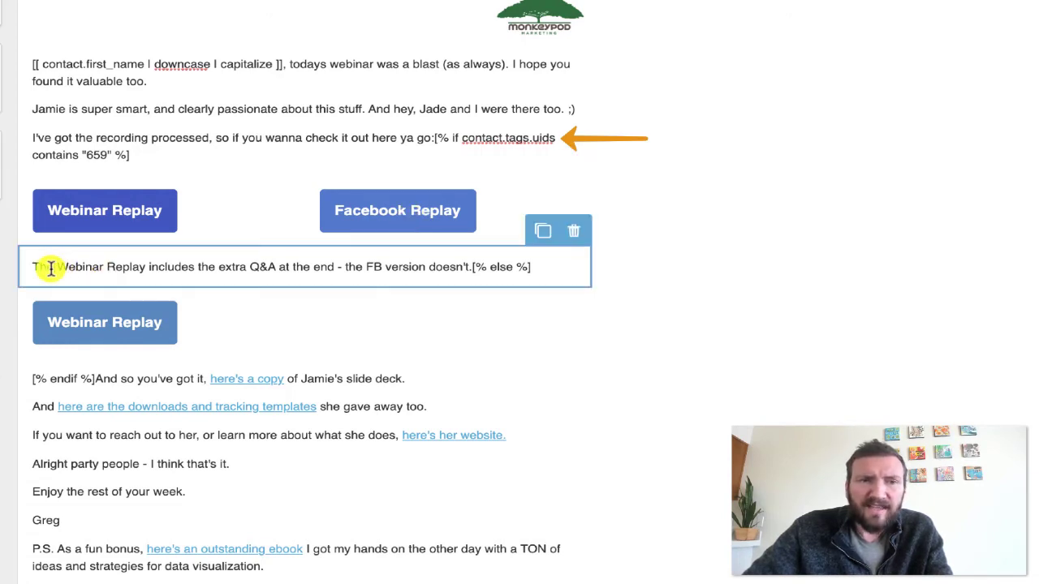
Examine the extra Q&A sentence below the two replay buttons and the [% else %] tag that ends it
{"action": "left_click_drag", "start_coordinate": [50, 268], "coordinate": [359, 264]}
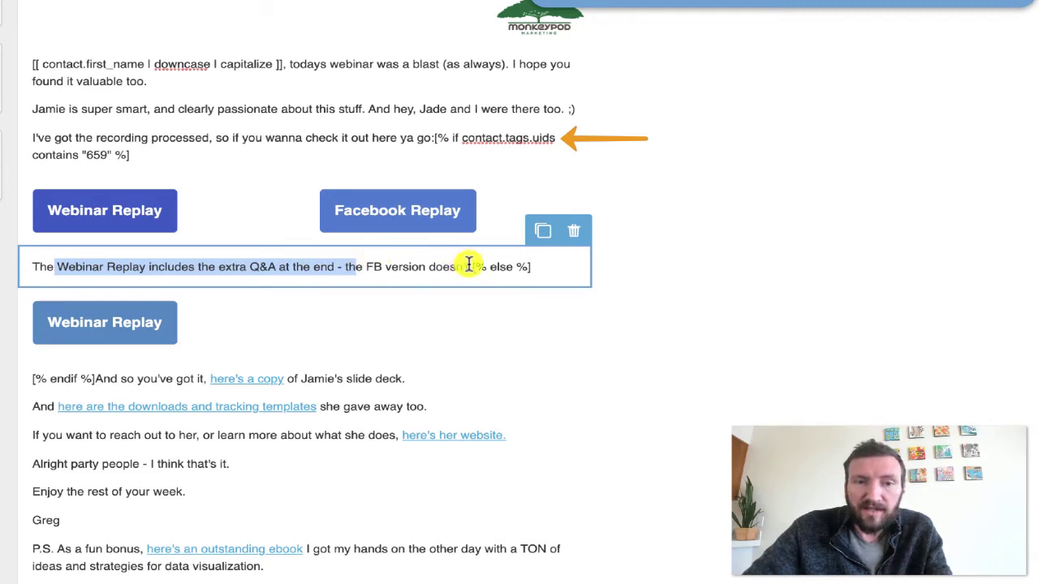
{"action": "left_click_drag", "start_coordinate": [470, 266], "coordinate": [31, 267]}
{"action": "key", "text": "Right"}
{"action": "key", "text": "super+shift+Right"}
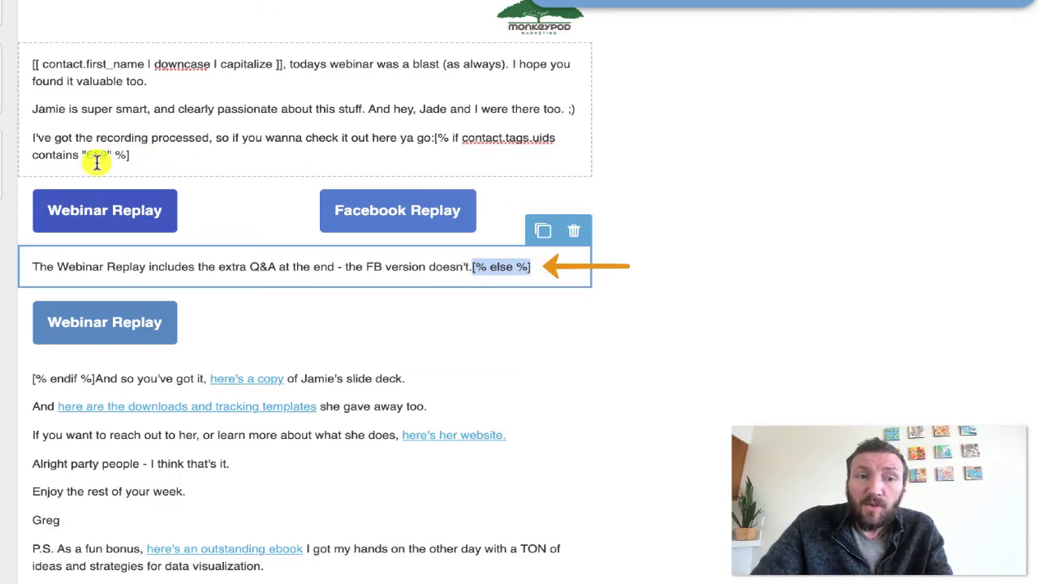
Inspect the link of the single Webinar Replay button and the [% endif %] tag beneath it
{"action": "left_click", "coordinate": [441, 316]}
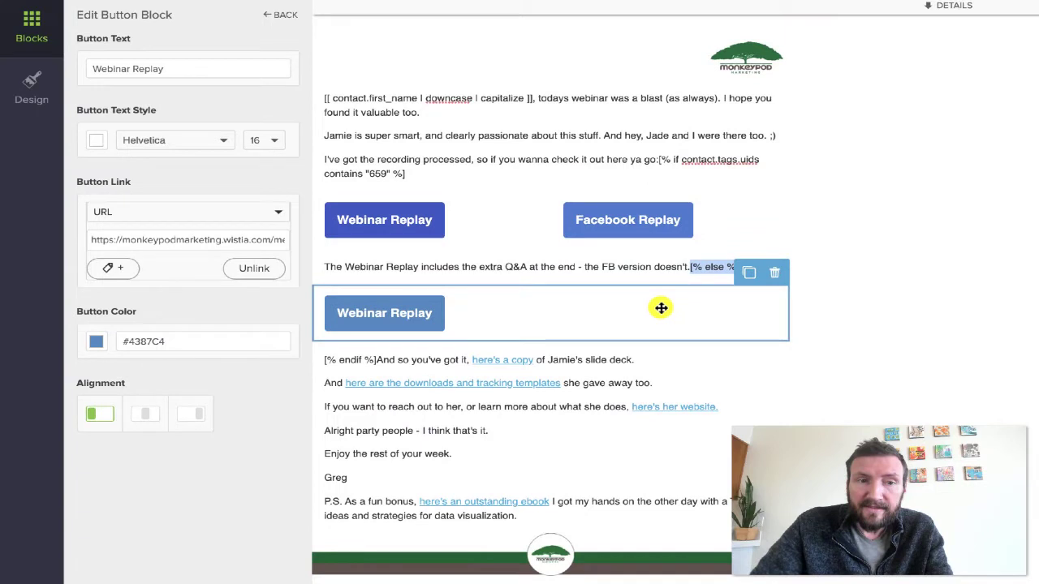
{"action": "left_click", "coordinate": [220, 239]}
{"action": "triple_click", "coordinate": [222, 237]}
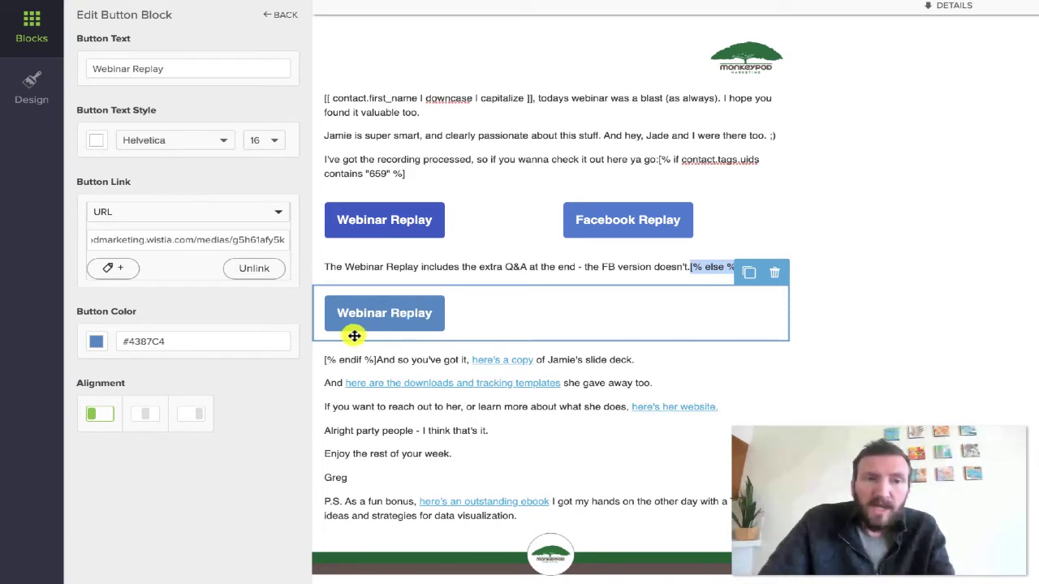
{"action": "left_click", "coordinate": [375, 359]}
{"action": "key", "text": "shift+Home"}
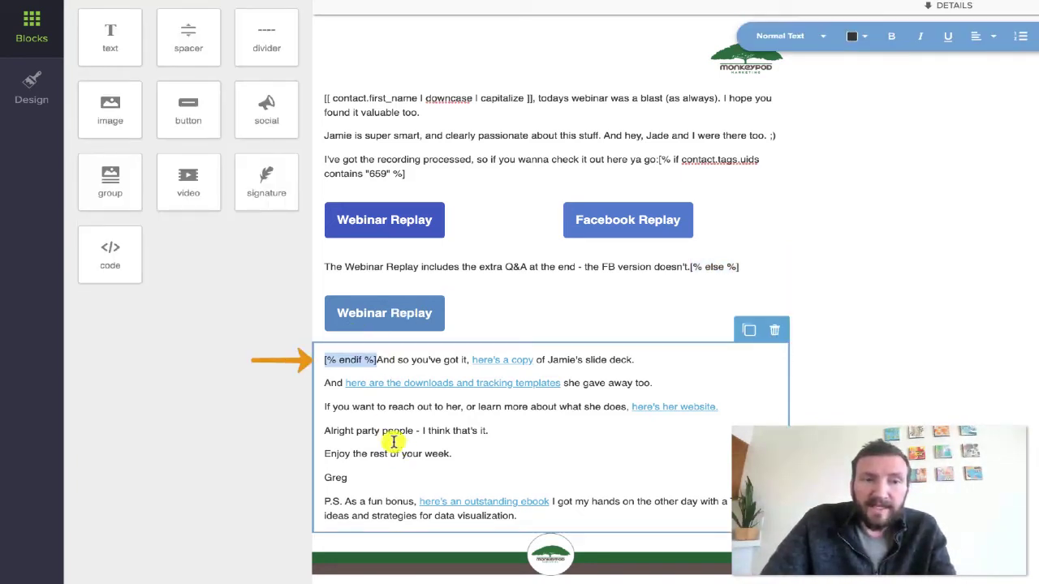
{"action": "left_click", "coordinate": [353, 364]}
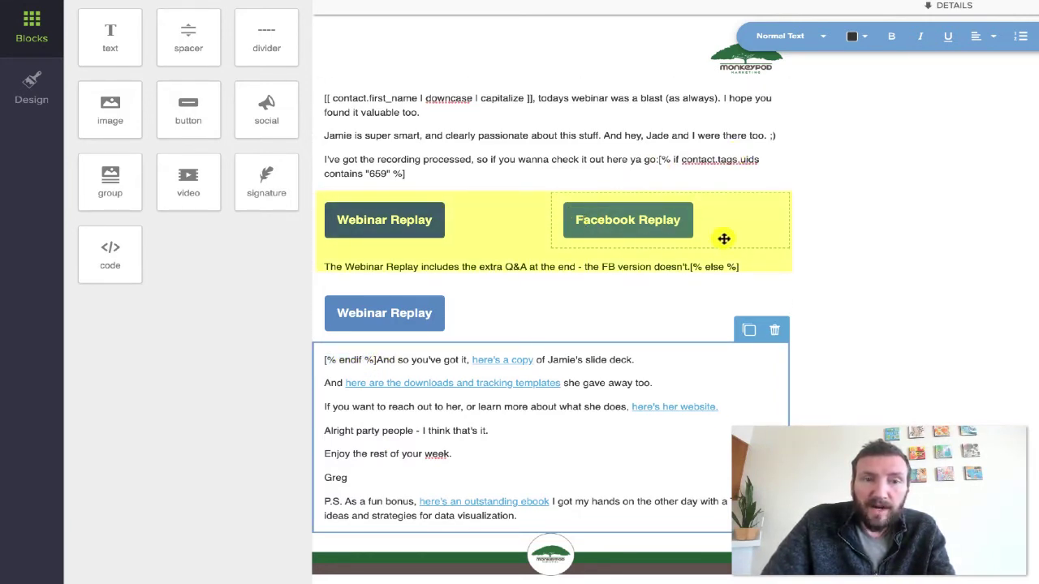
Compare the content shown by the tag 659 condition with the fallback Webinar Replay button after [% else %]
{"action": "left_click", "coordinate": [552, 321]}
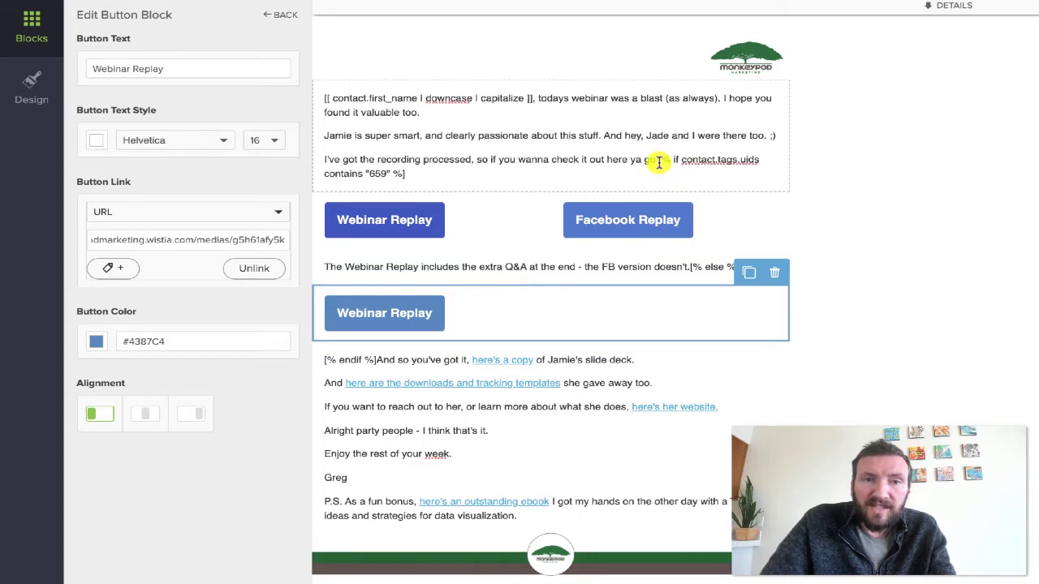
{"action": "left_click_drag", "start_coordinate": [659, 162], "coordinate": [688, 232]}
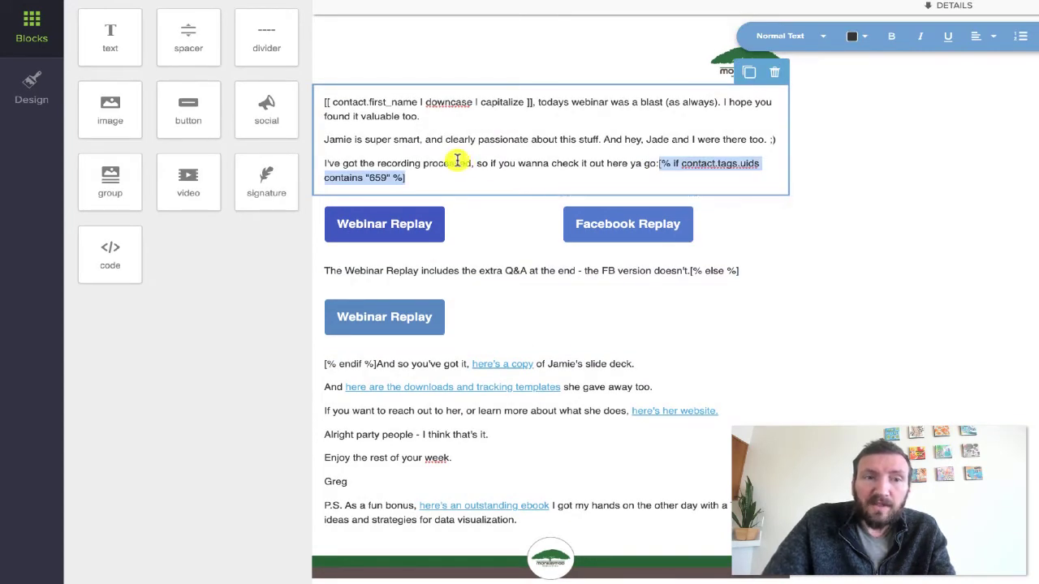
{"action": "left_click", "coordinate": [690, 269]}
{"action": "key", "text": "shift+End"}
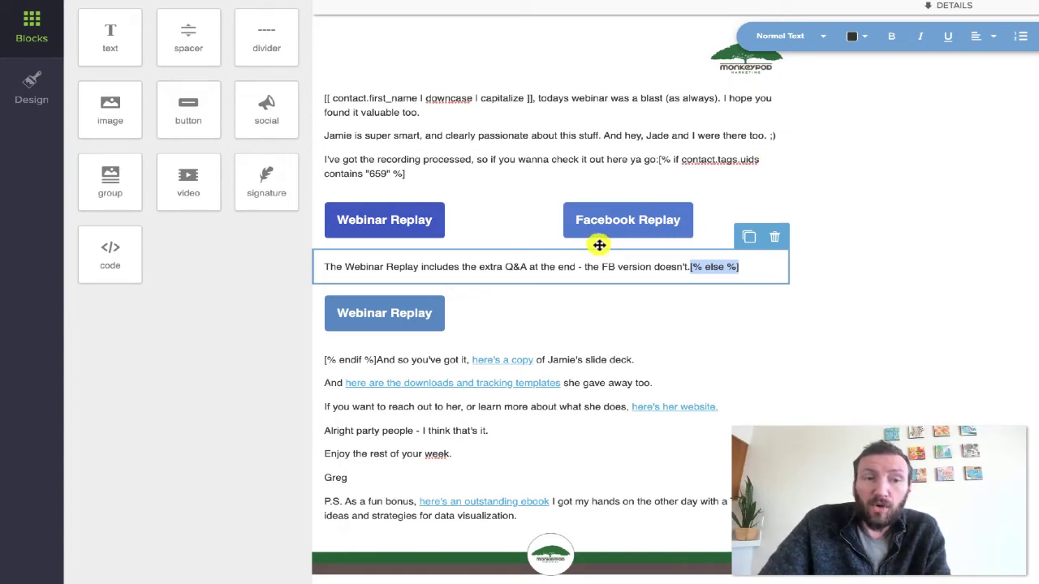
{"action": "left_click", "coordinate": [485, 324]}
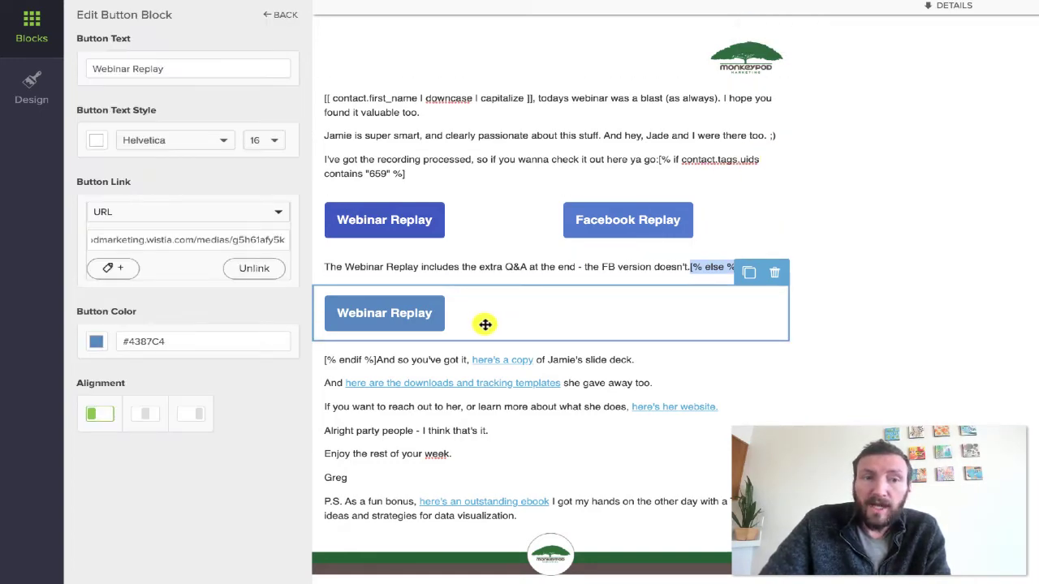
Preview the email to check which replay content is rendered, and return to the editor
{"action": "left_click", "coordinate": [946, 52]}
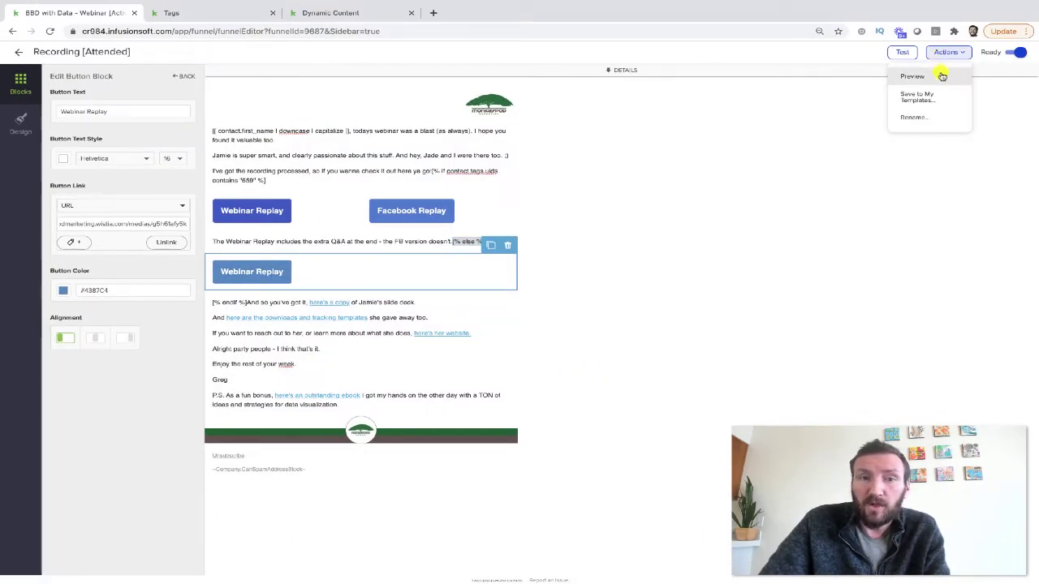
{"action": "left_click", "coordinate": [913, 76]}
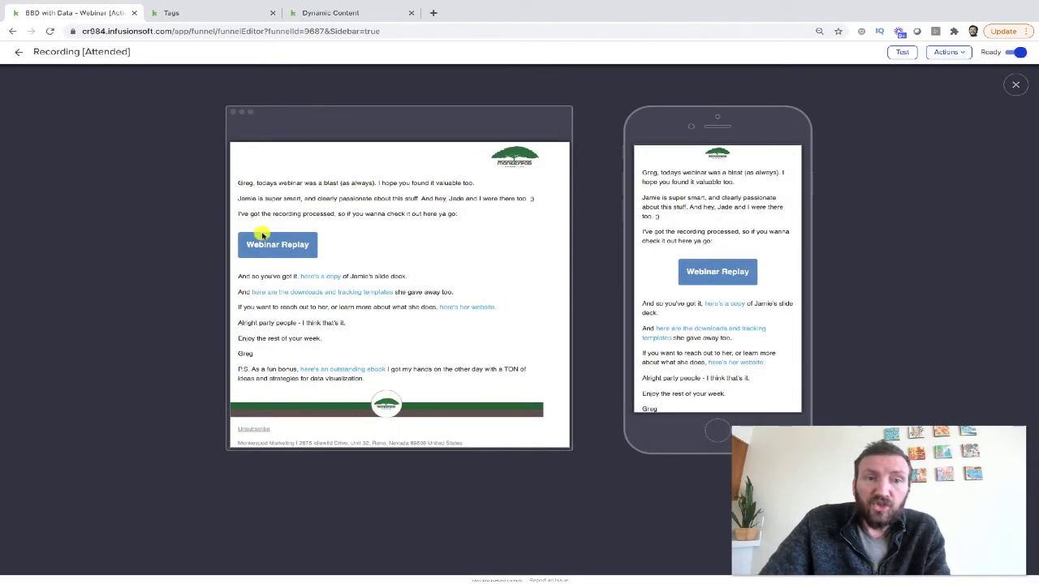
{"action": "left_click", "coordinate": [1015, 84]}
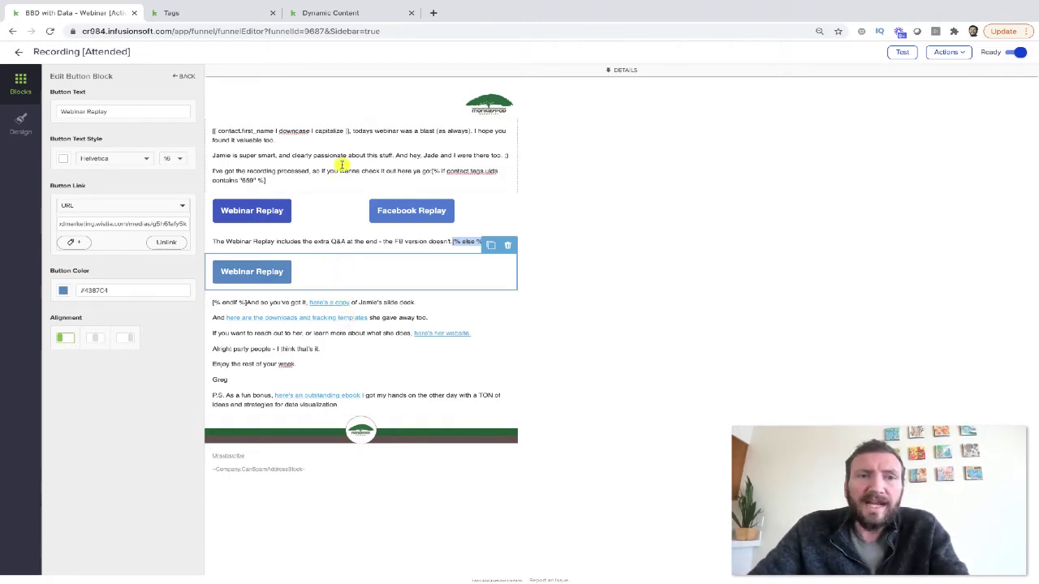
Examine the contact.first_name merge field in the greeting and its downcase and capitalize filters
{"action": "left_click", "coordinate": [346, 132]}
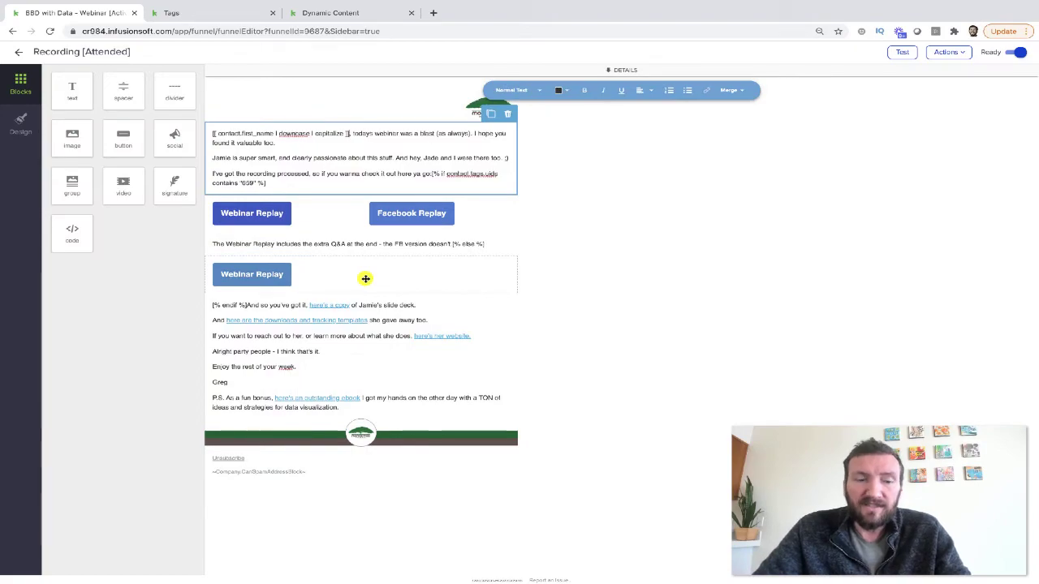
{"action": "key", "text": "shift+Home"}
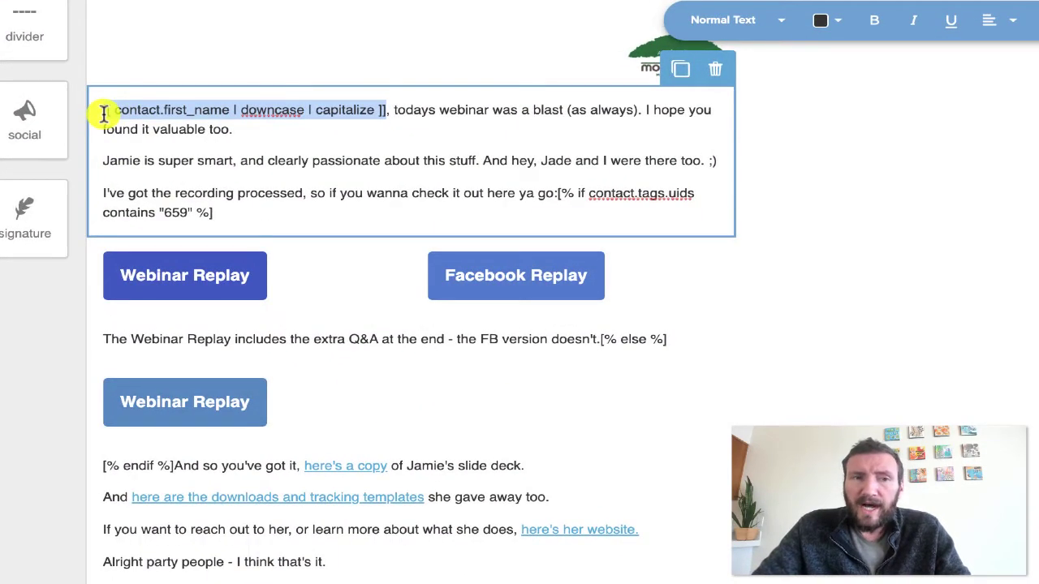
{"action": "double_click", "coordinate": [260, 109]}
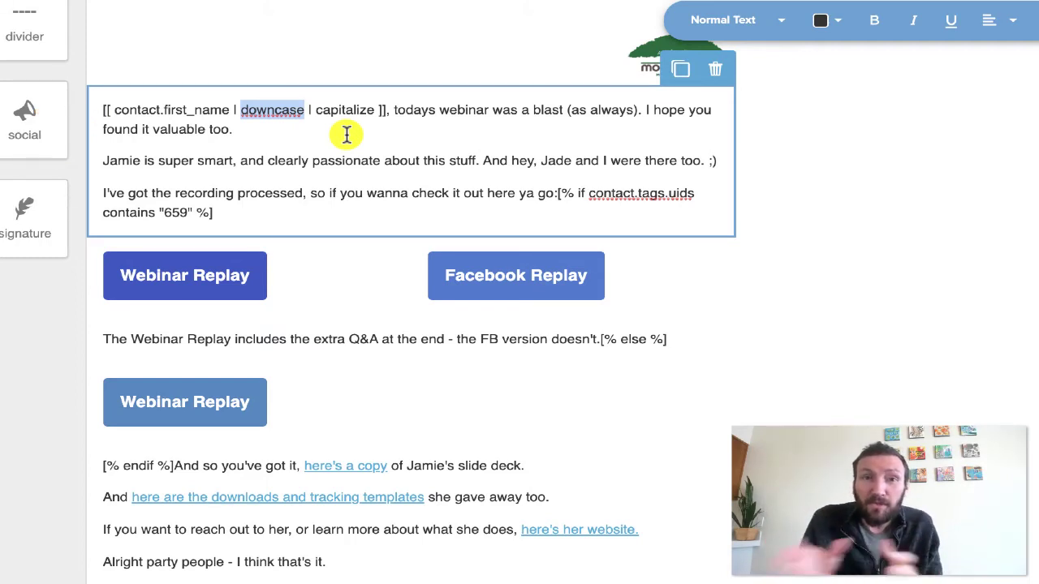
{"action": "left_click", "coordinate": [389, 135]}
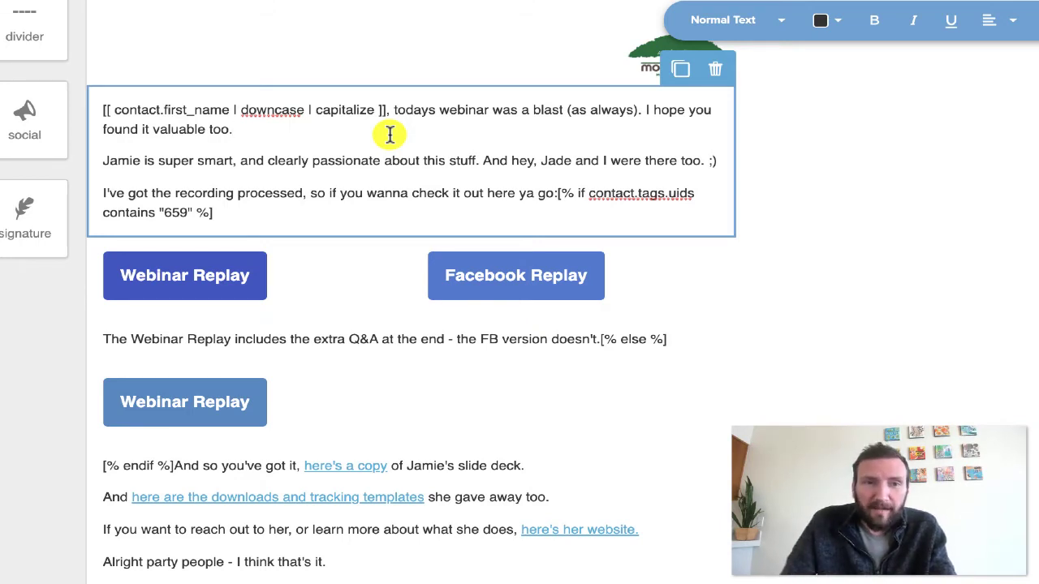
{"action": "left_click", "coordinate": [387, 110]}
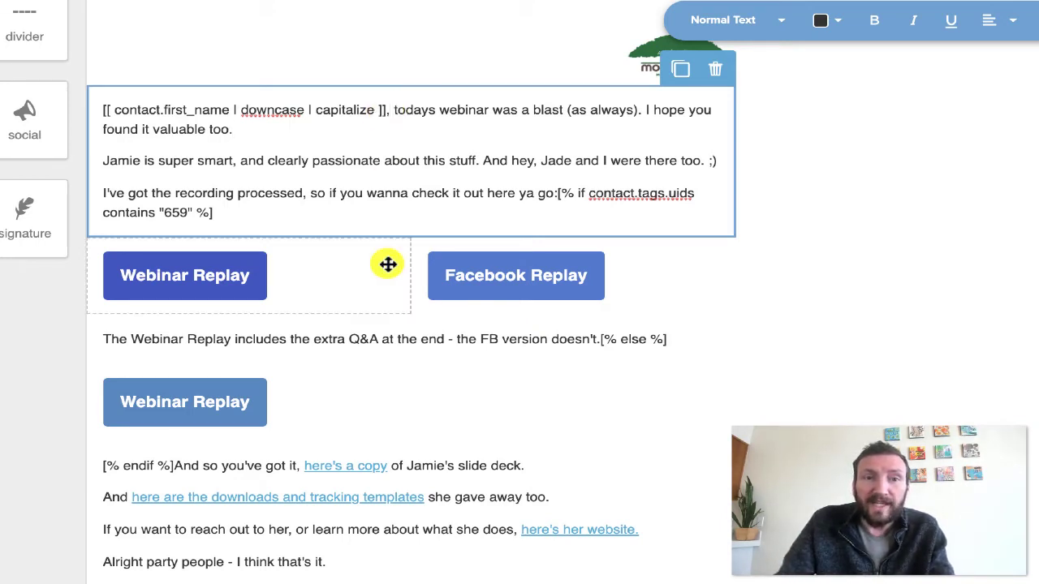
{"action": "key", "text": "shift+Home"}
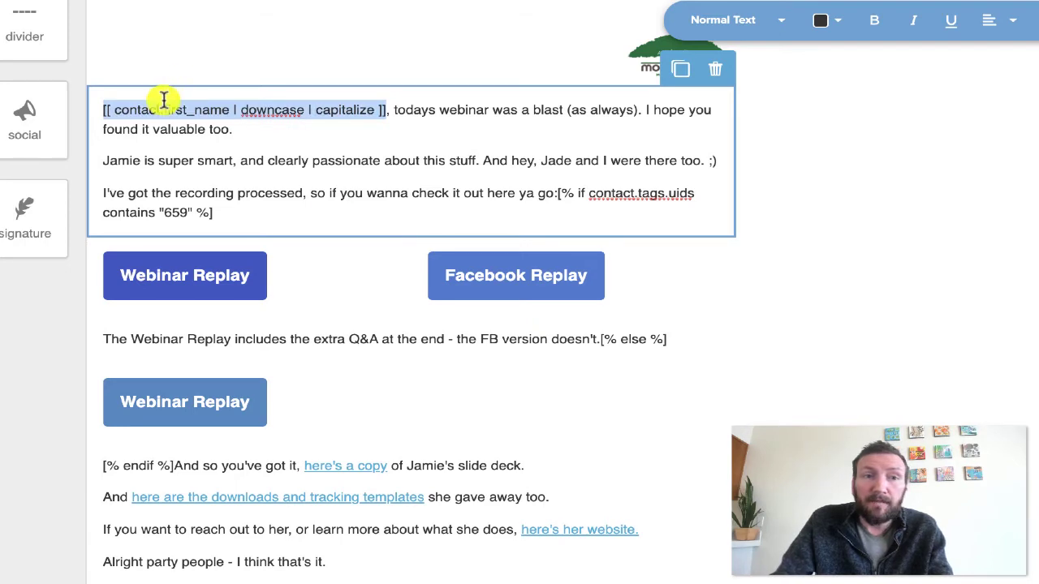
{"action": "double_click", "coordinate": [252, 111]}
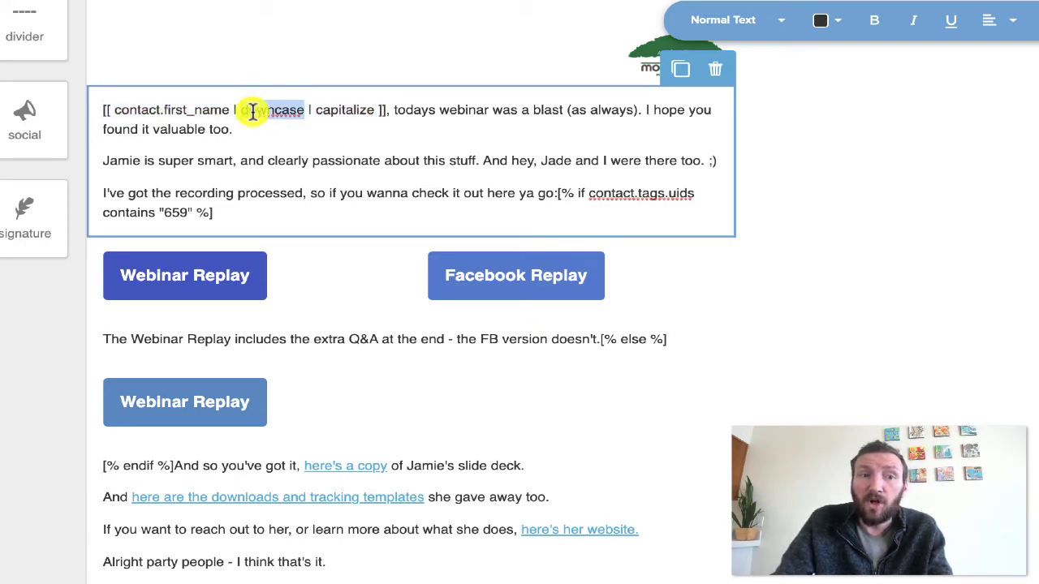
{"action": "double_click", "coordinate": [331, 110]}
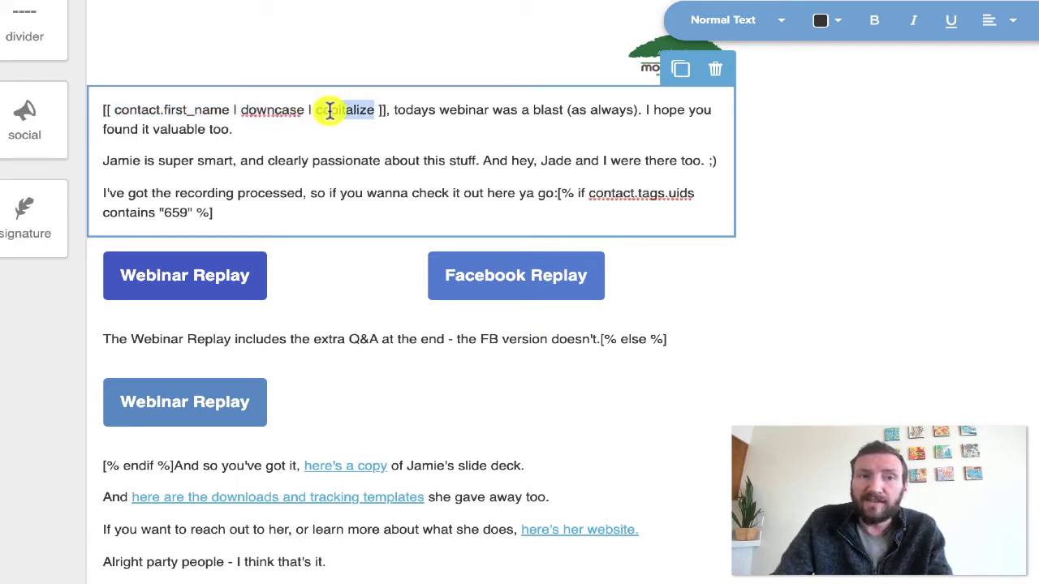
{"action": "left_click", "coordinate": [376, 160]}
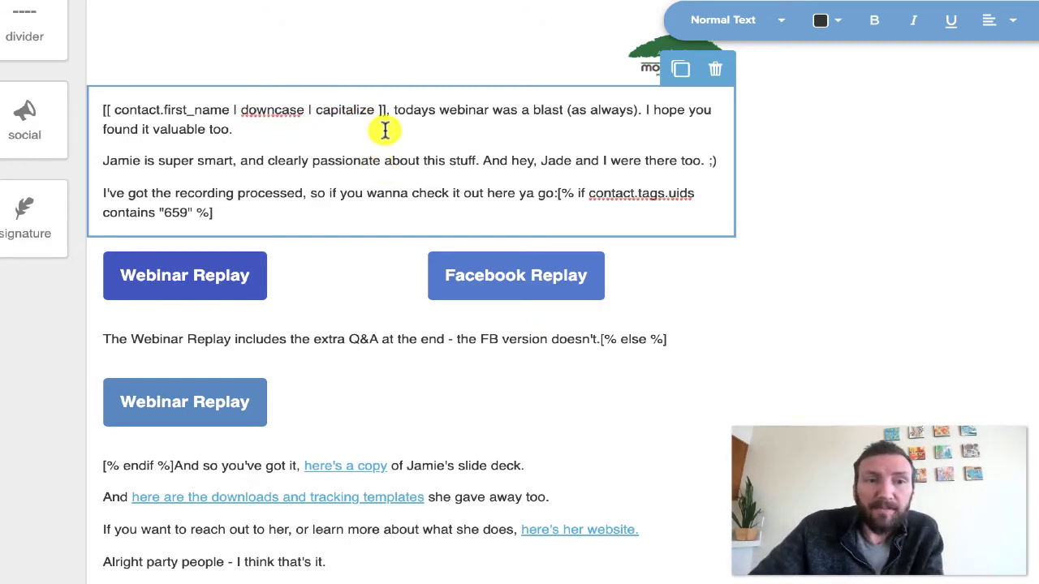
{"action": "left_click", "coordinate": [382, 195]}
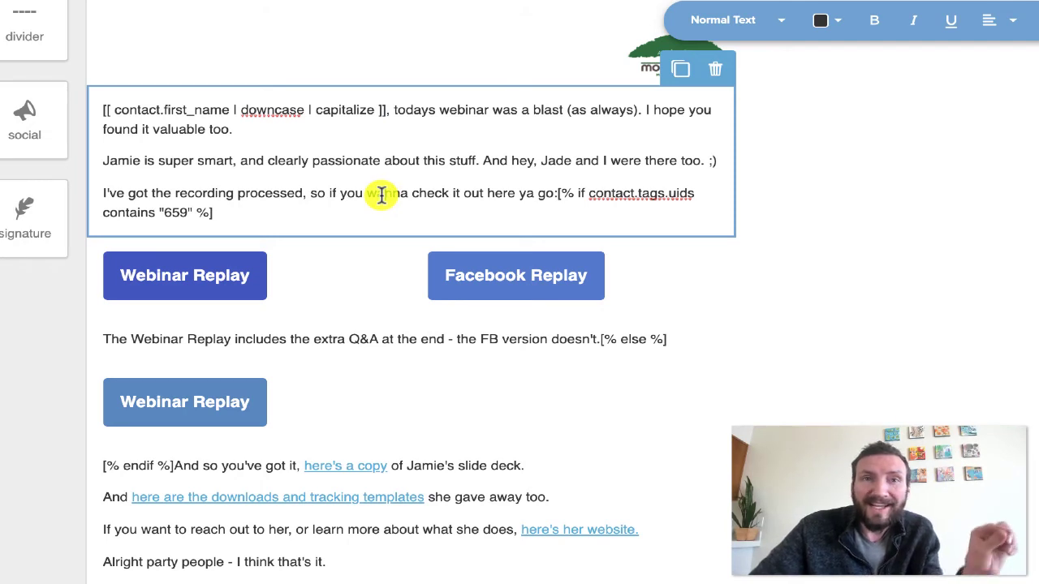
Insert the merge field ~Contact.FirstName~ on its own line below the greeting paragraph, and remove that line again
{"action": "left_click", "coordinate": [460, 129]}
{"action": "key", "text": "Return"}
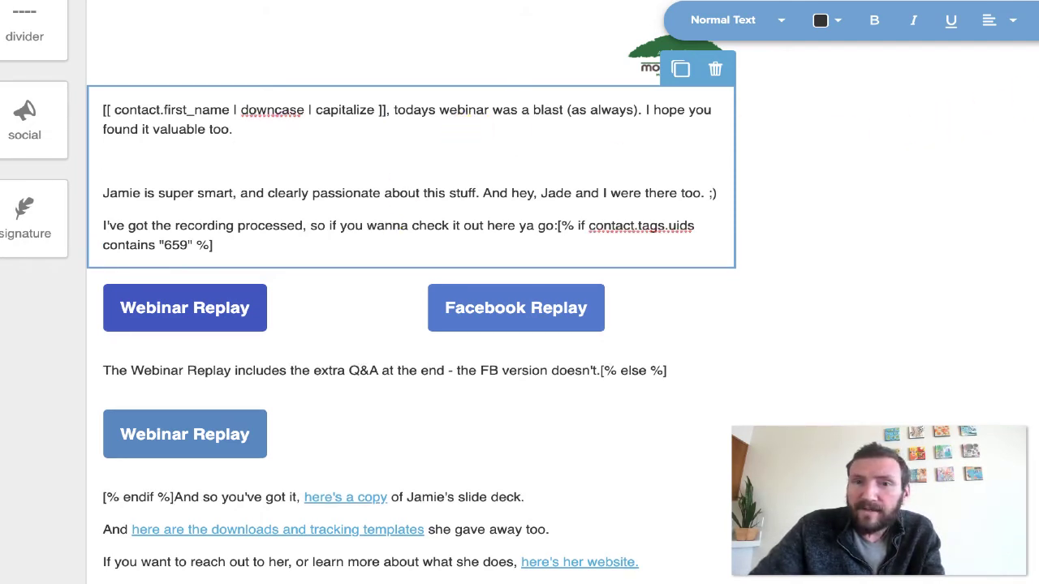
{"action": "type", "text": "~Contact.FirstName~"}
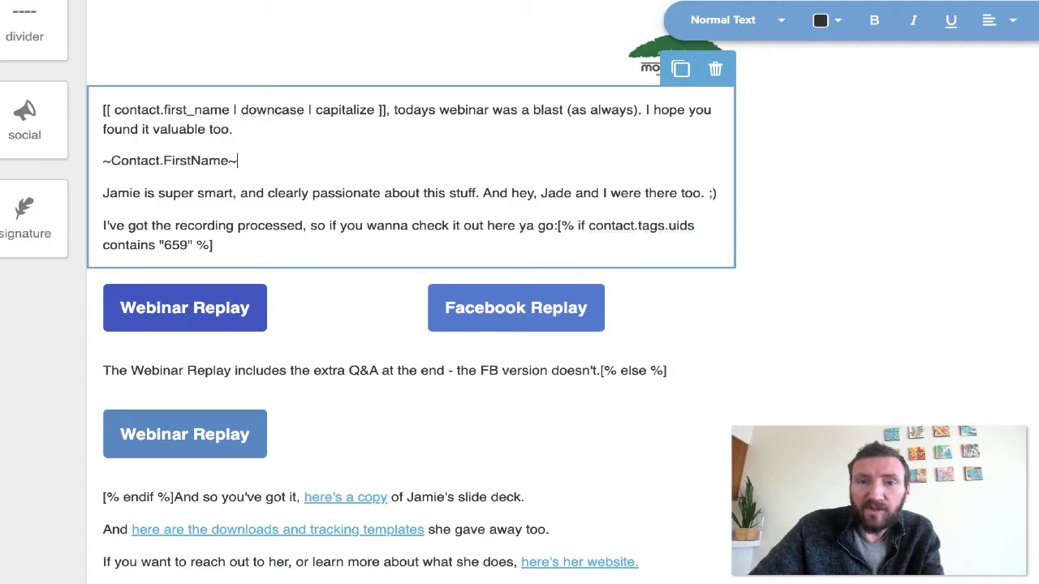
{"action": "triple_click", "coordinate": [287, 166]}
{"action": "key", "text": "BackSpace"}
{"action": "key", "text": "BackSpace"}
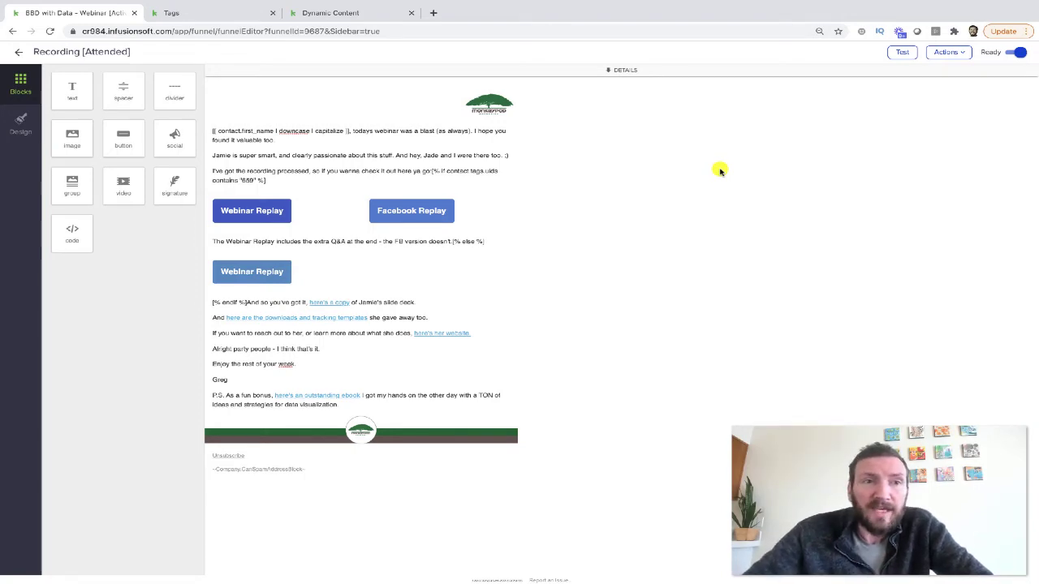
Reopen the Recording [Attended] email from the campaign to review its opening paragraph, and return to the campaign canvas
{"action": "left_click", "coordinate": [19, 52]}
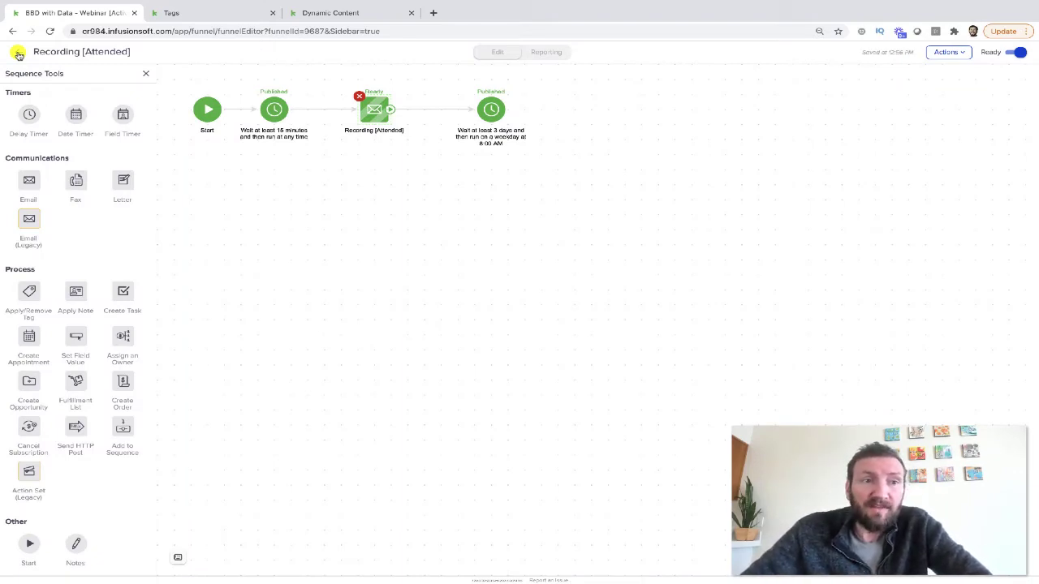
{"action": "left_click", "coordinate": [19, 52]}
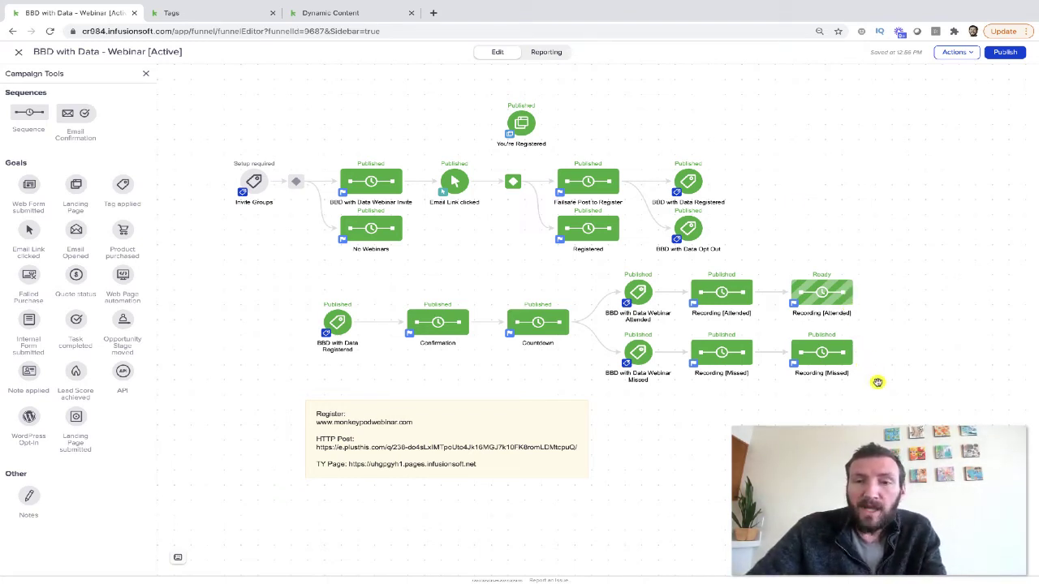
{"action": "mouse_move", "coordinate": [826, 298]}
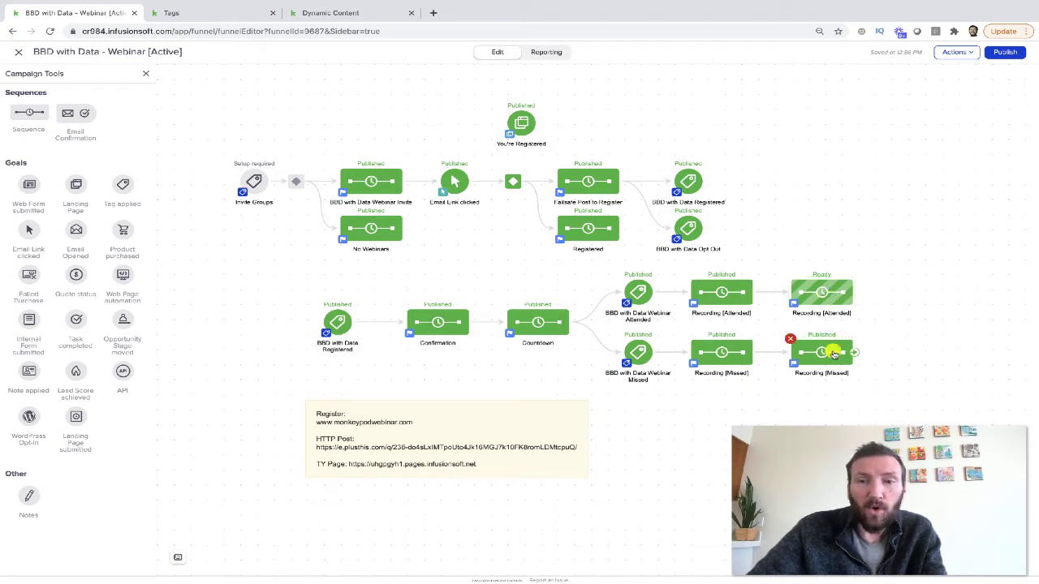
{"action": "double_click", "coordinate": [821, 294]}
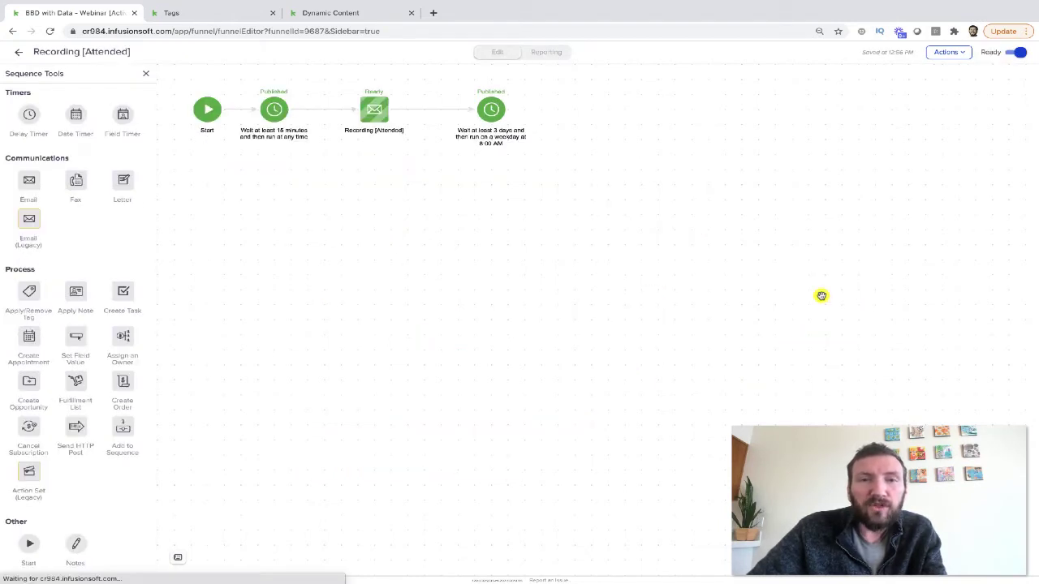
{"action": "double_click", "coordinate": [366, 112]}
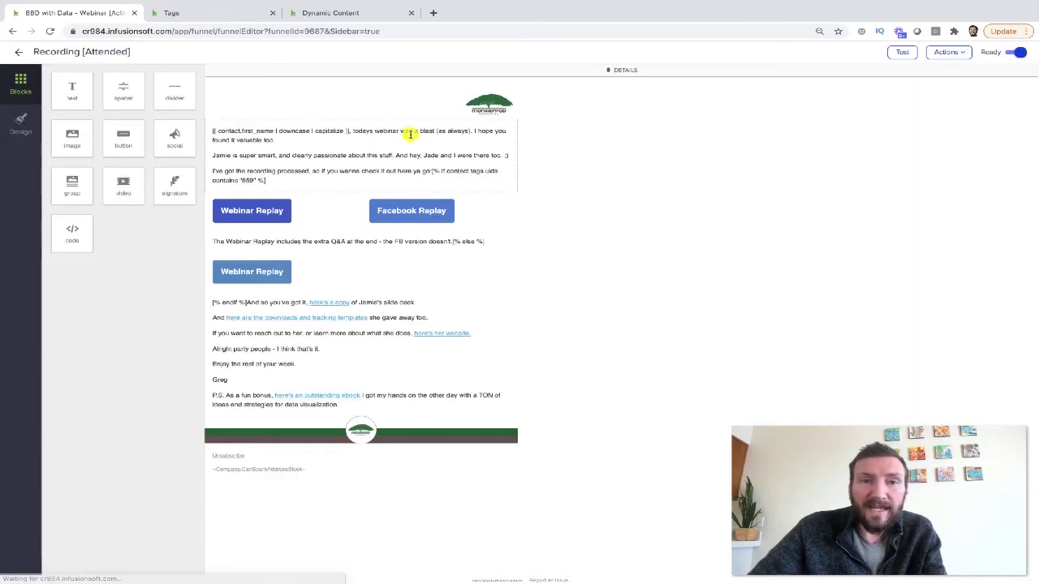
{"action": "left_click", "coordinate": [475, 130]}
{"action": "left_click_drag", "start_coordinate": [472, 133], "coordinate": [483, 144]}
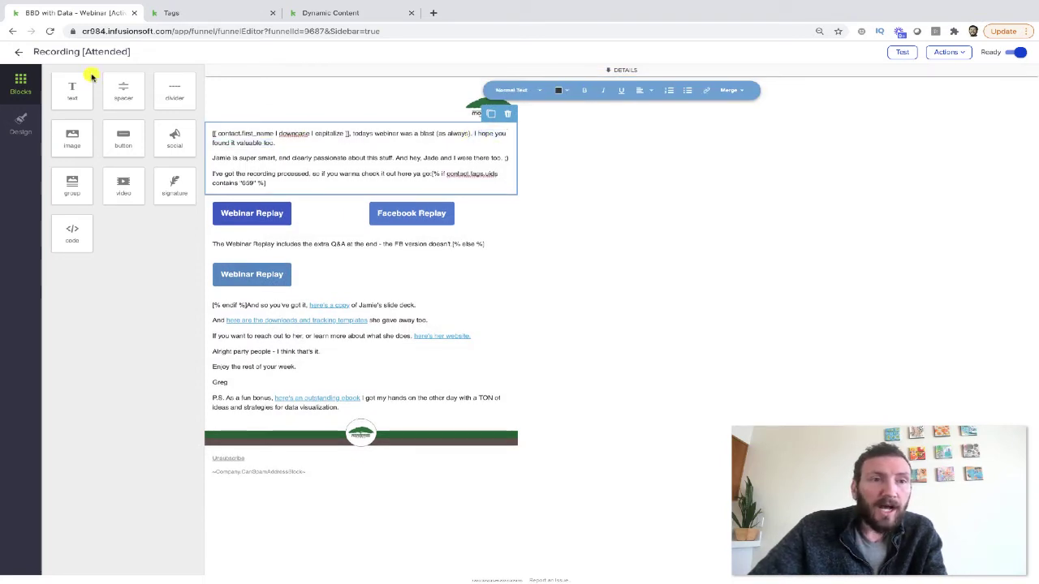
{"action": "left_click", "coordinate": [20, 52]}
{"action": "left_click", "coordinate": [23, 54]}
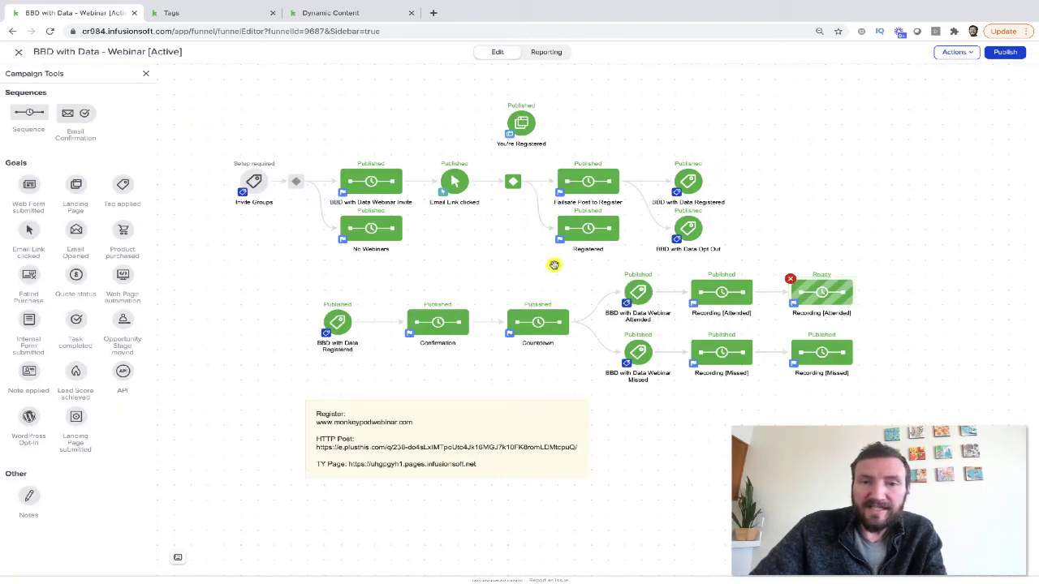
Examine the "We missed you - but we managed our best anyway." wording in the Recording [Missed] email, and return to the campaign canvas
{"action": "double_click", "coordinate": [810, 355]}
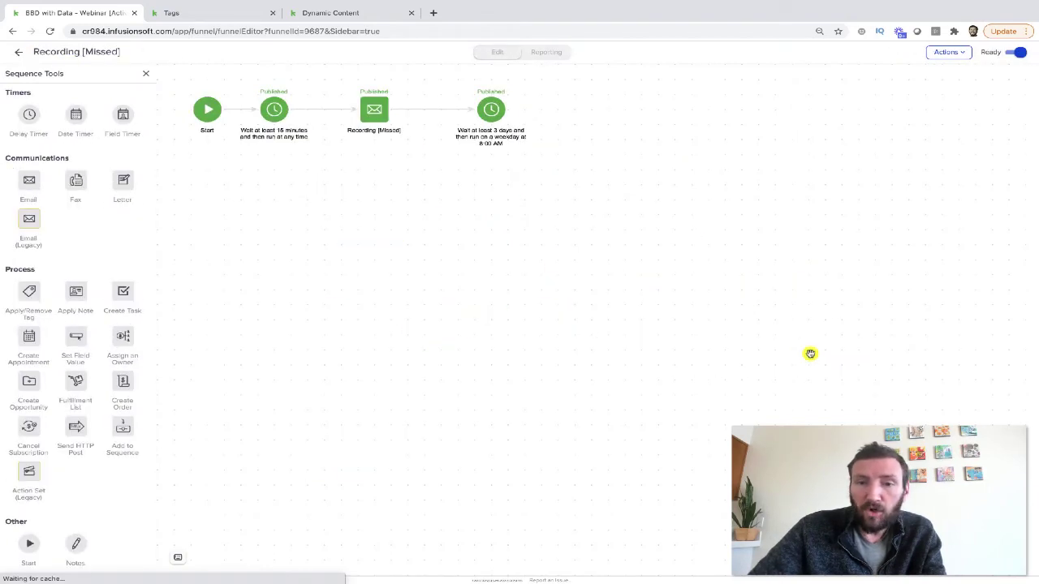
{"action": "double_click", "coordinate": [371, 114]}
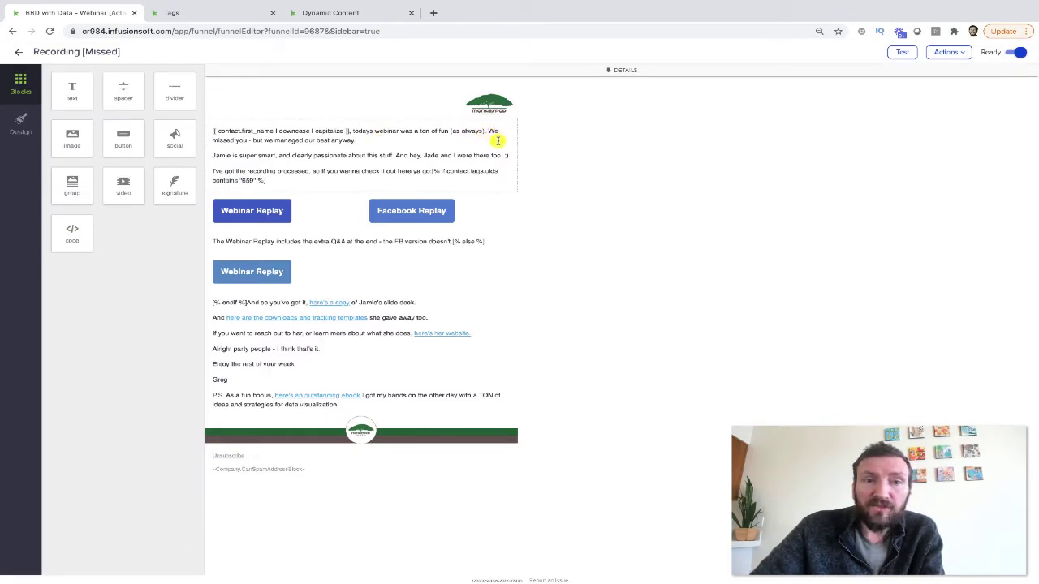
{"action": "left_click", "coordinate": [498, 141]}
{"action": "left_click_drag", "start_coordinate": [498, 142], "coordinate": [489, 135]}
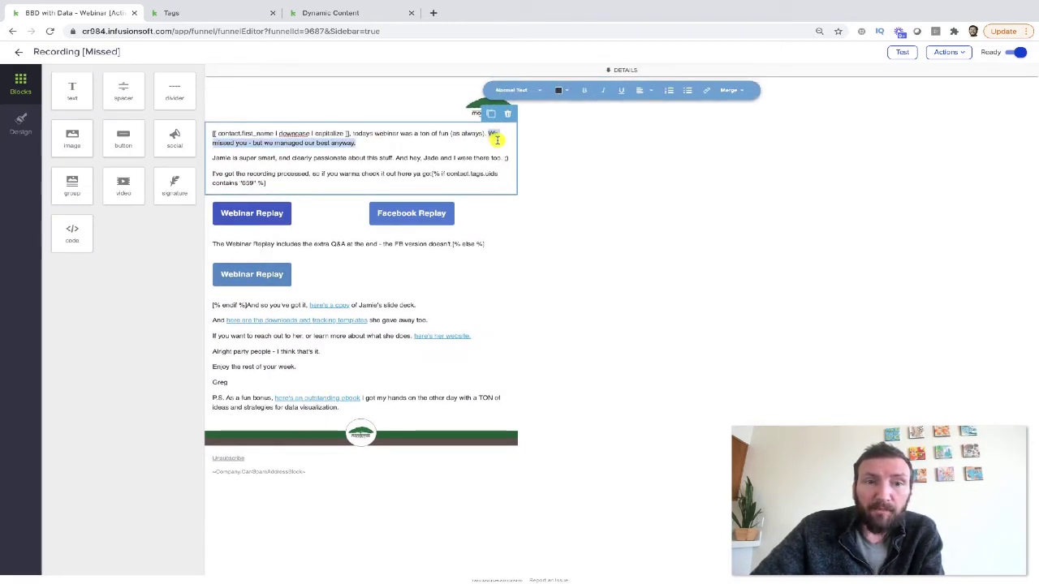
{"action": "left_click", "coordinate": [497, 144]}
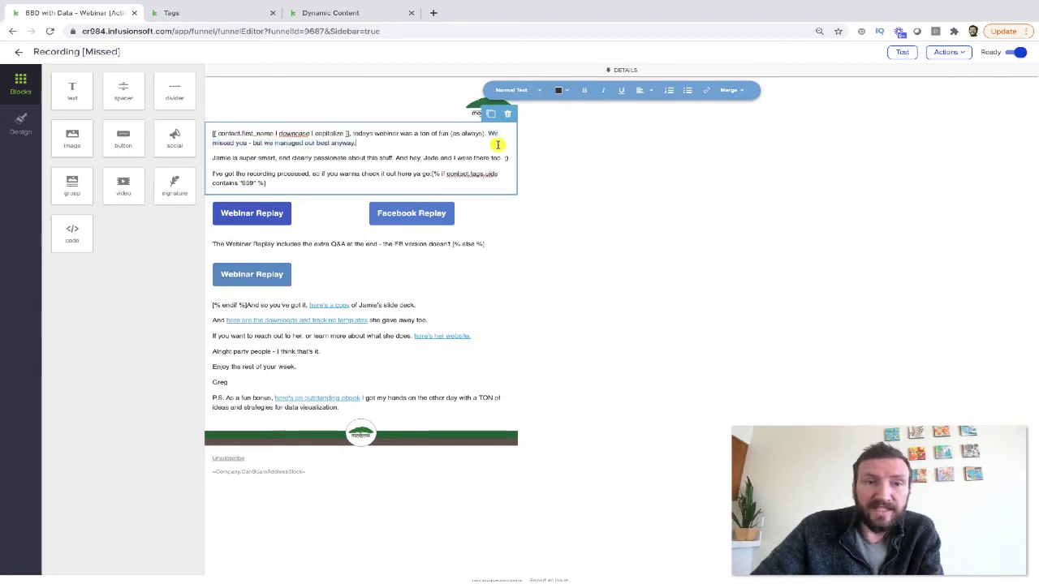
{"action": "left_click", "coordinate": [20, 54]}
{"action": "left_click", "coordinate": [19, 54]}
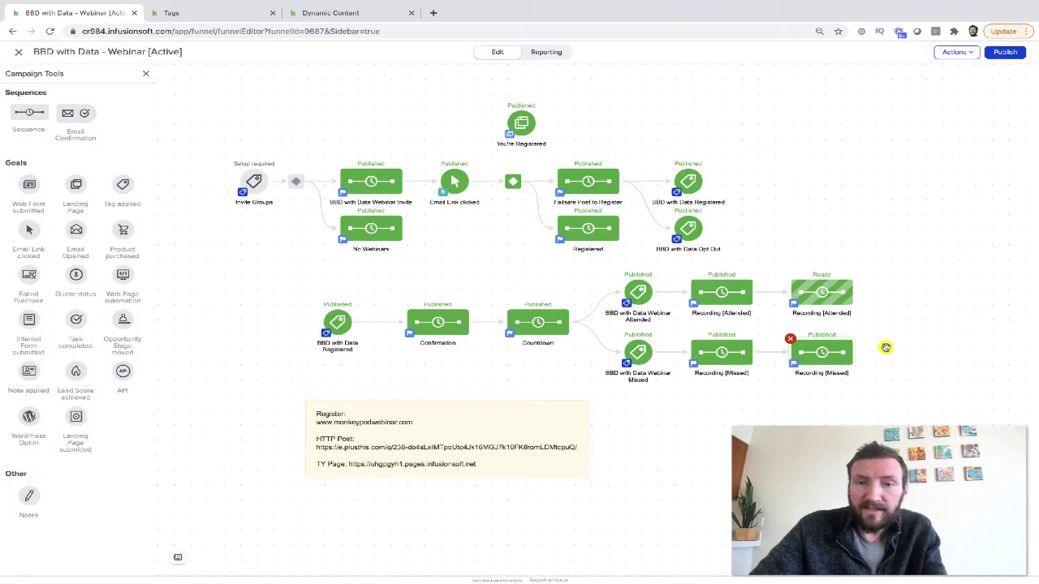
{"action": "left_click_drag", "start_coordinate": [896, 389], "coordinate": [584, 263]}
{"action": "left_click", "coordinate": [947, 319]}
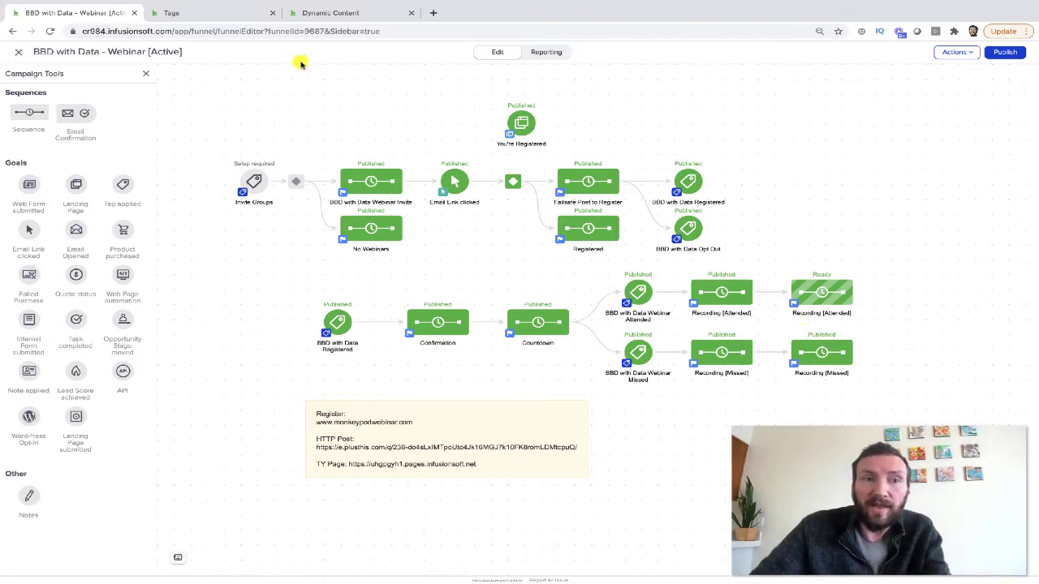
Open the Dynamic Content page and review the generator's categories and the page's place in the Marketing navigation
{"action": "left_click", "coordinate": [332, 13]}
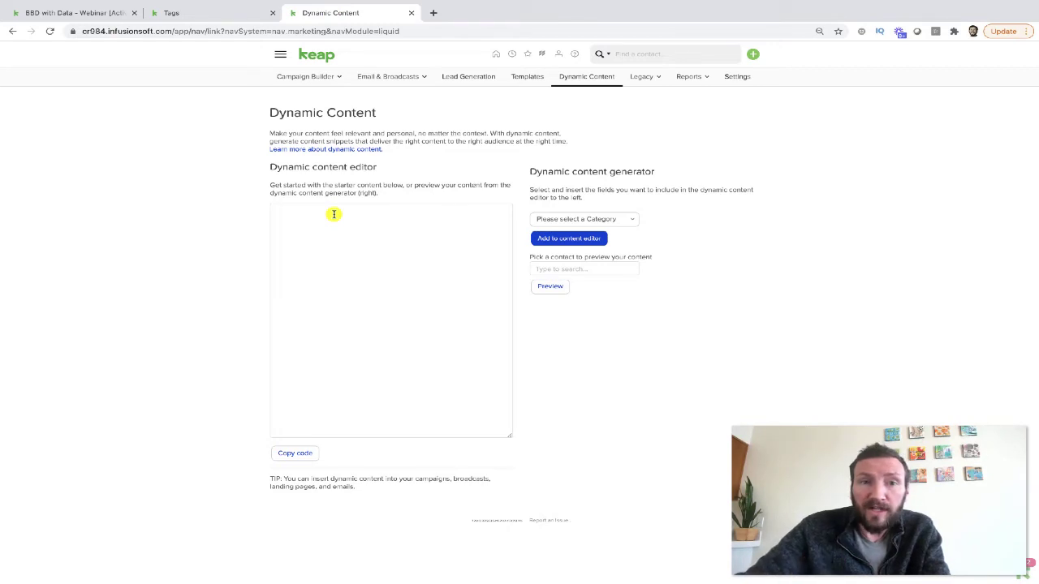
{"action": "left_click", "coordinate": [589, 220]}
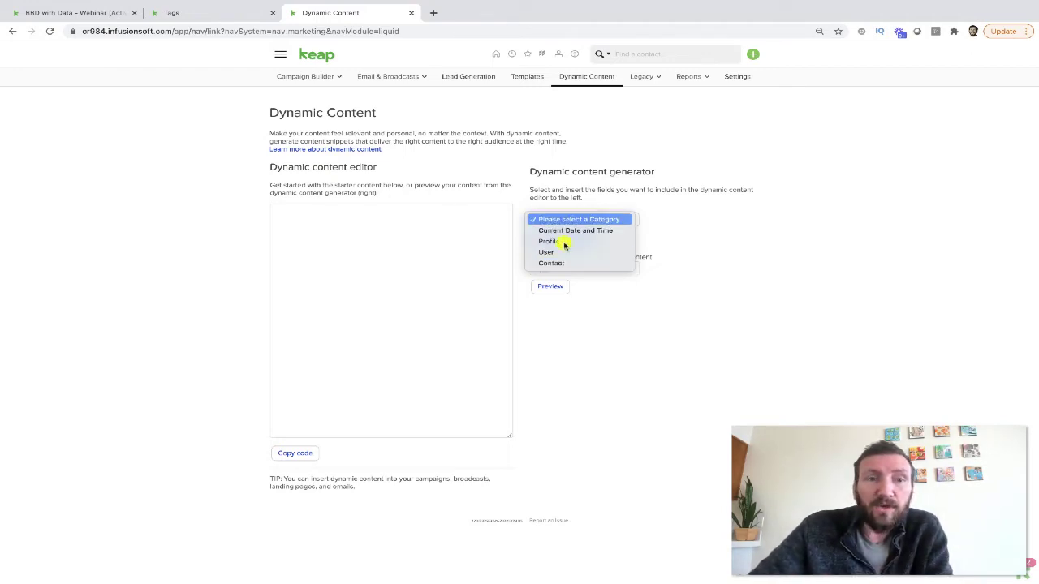
{"action": "left_click", "coordinate": [541, 219]}
{"action": "left_click", "coordinate": [280, 55]}
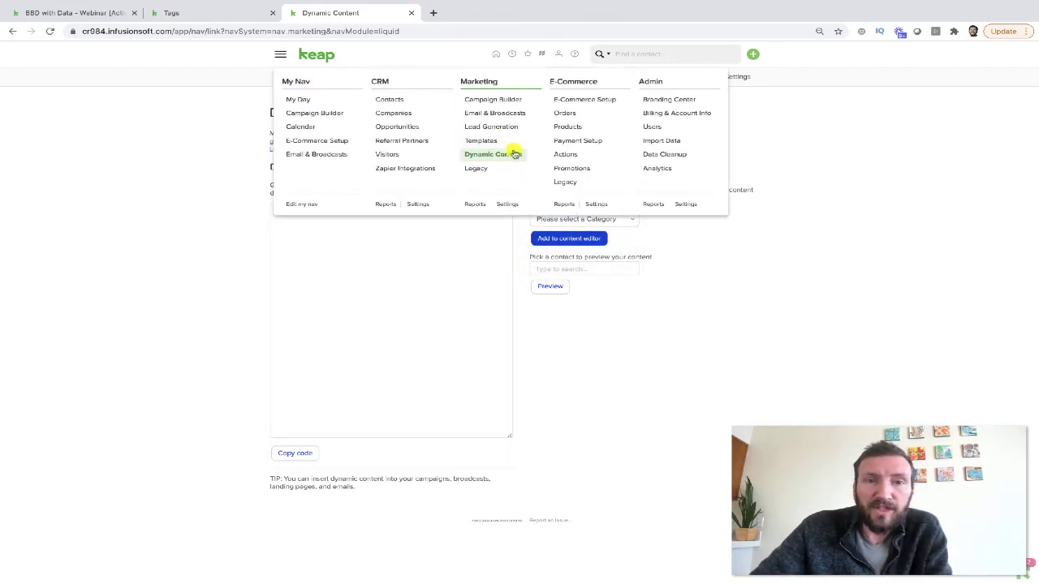
{"action": "left_click", "coordinate": [649, 235]}
Set the dynamic content generator to the Contact category and Tag Ids merge field, and switch it from modifiers to conditionals
{"action": "left_click", "coordinate": [617, 219]}
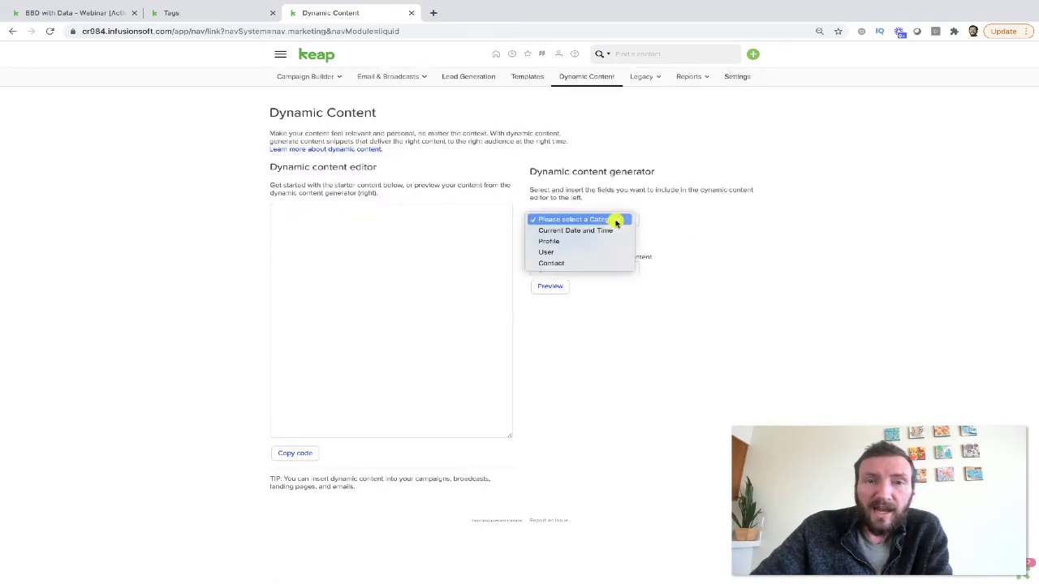
{"action": "left_click", "coordinate": [601, 262]}
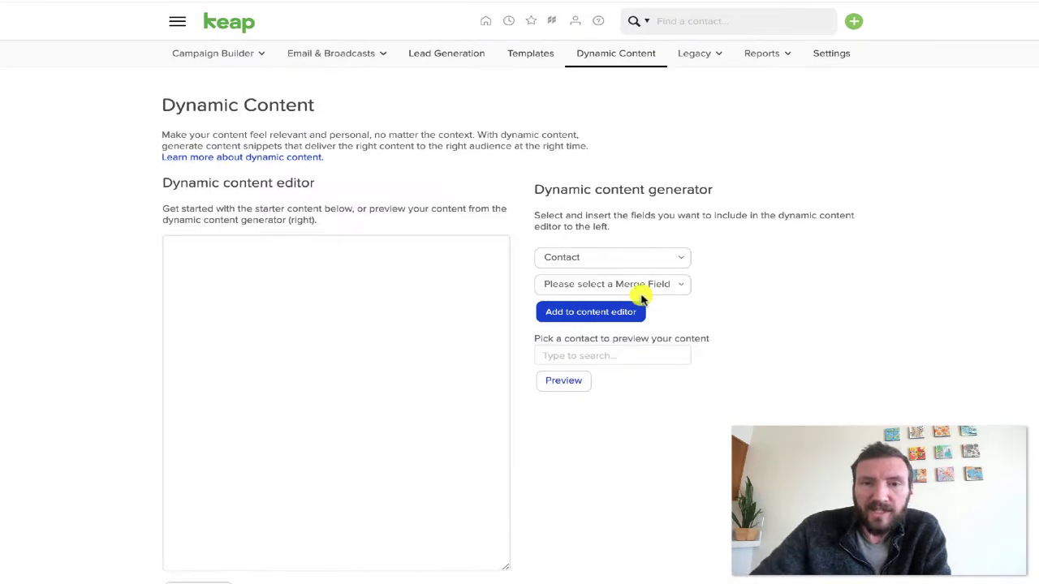
{"action": "left_click", "coordinate": [640, 289]}
{"action": "scroll", "coordinate": [615, 438], "scroll_direction": "down", "scroll_amount": 10}
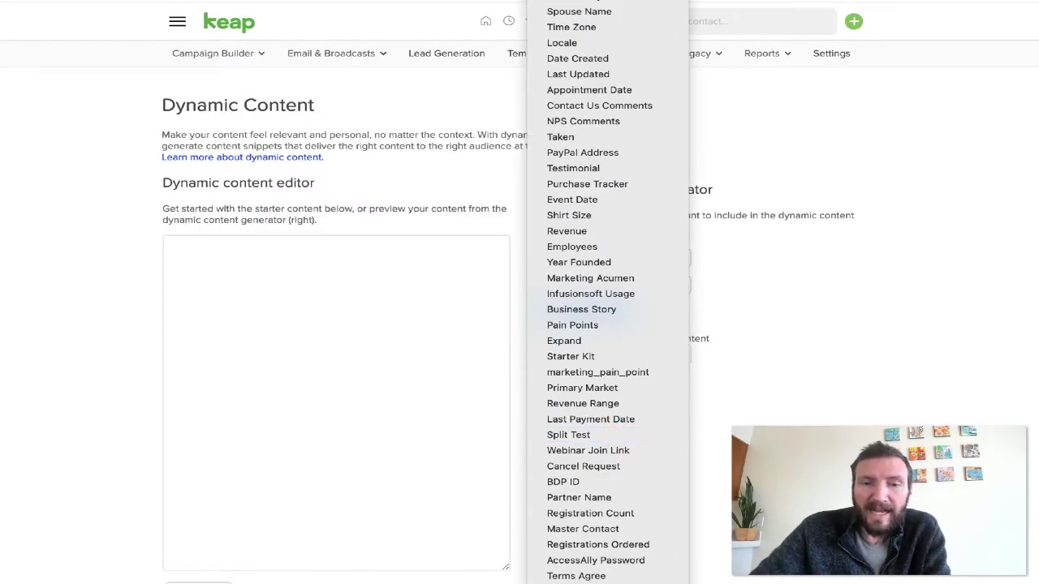
{"action": "left_click", "coordinate": [608, 533]}
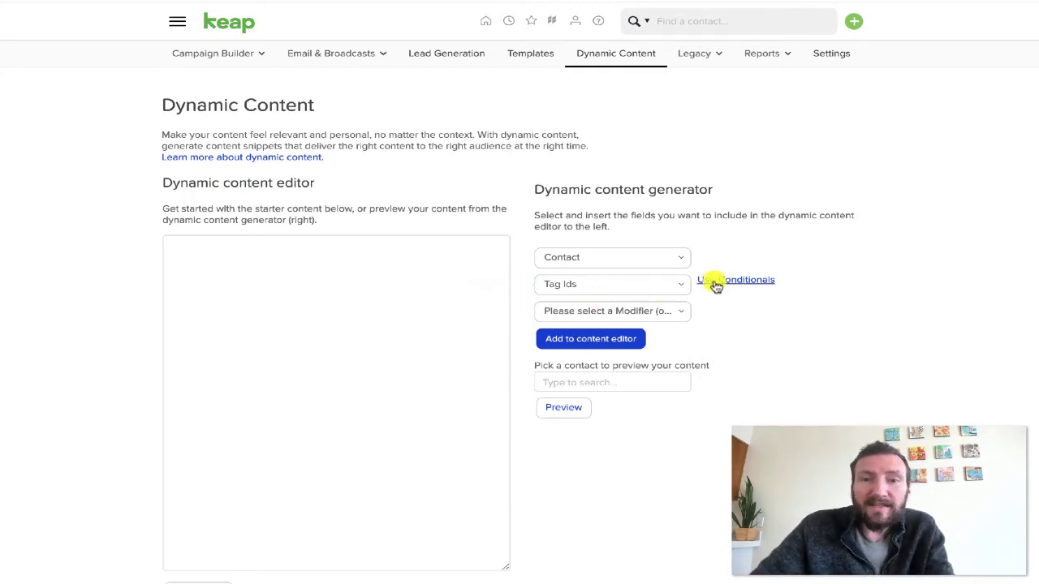
{"action": "left_click", "coordinate": [664, 317]}
{"action": "left_click", "coordinate": [644, 309]}
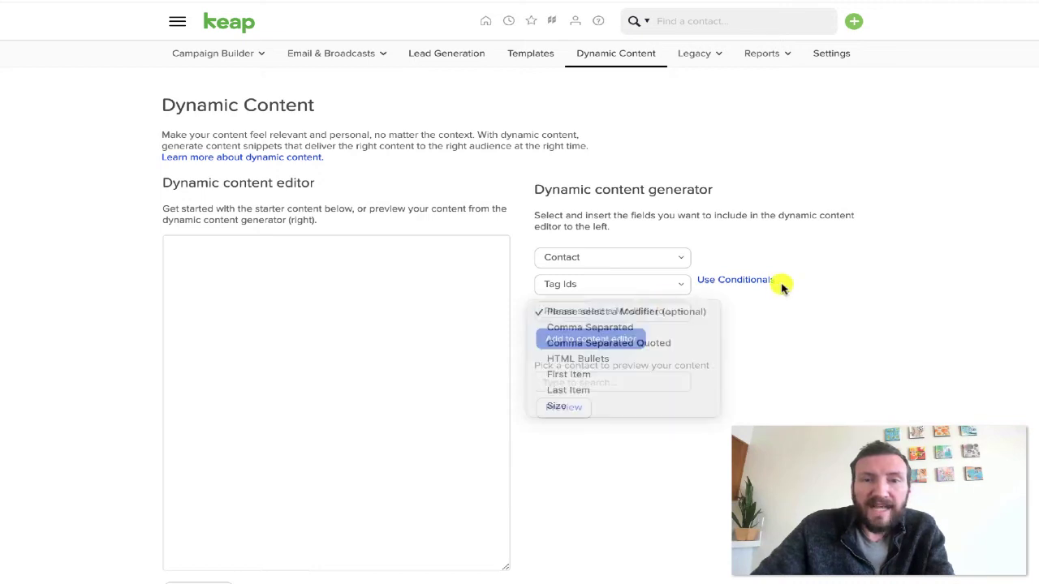
{"action": "left_click", "coordinate": [756, 281]}
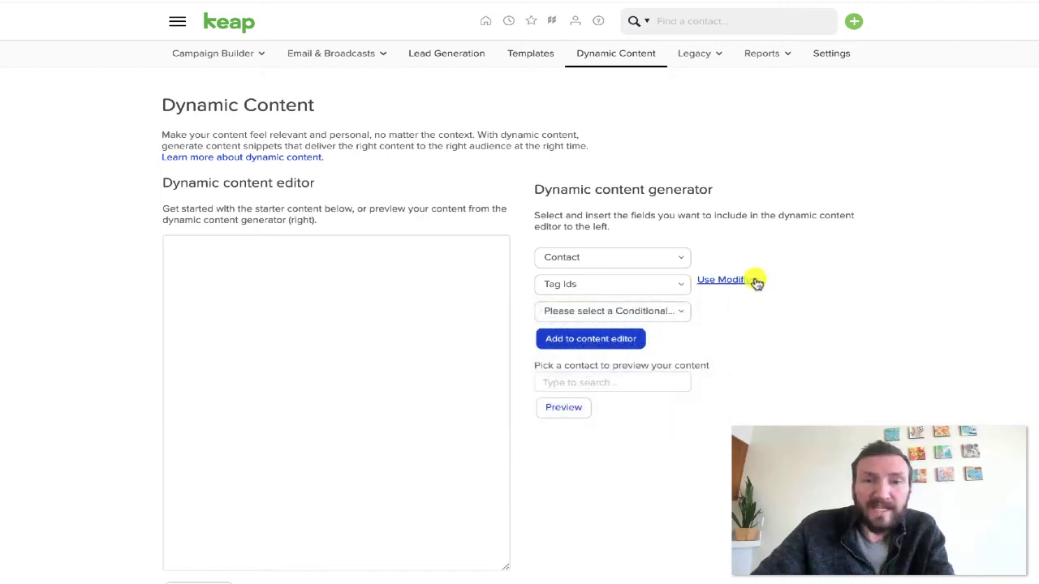
{"action": "left_click", "coordinate": [623, 340]}
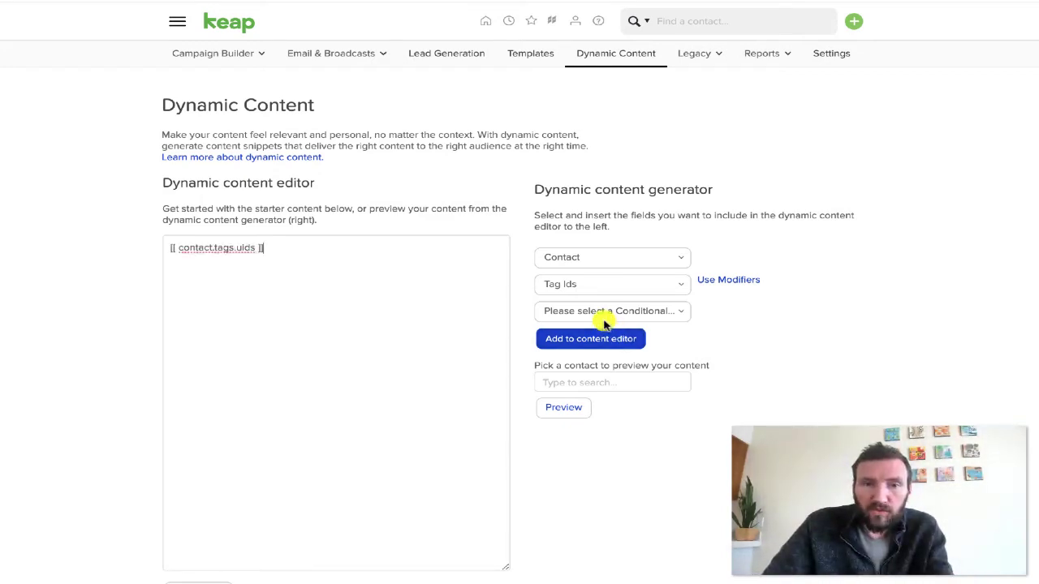
{"action": "key", "text": "ctrl+a"}
{"action": "key", "text": "BackSpace"}
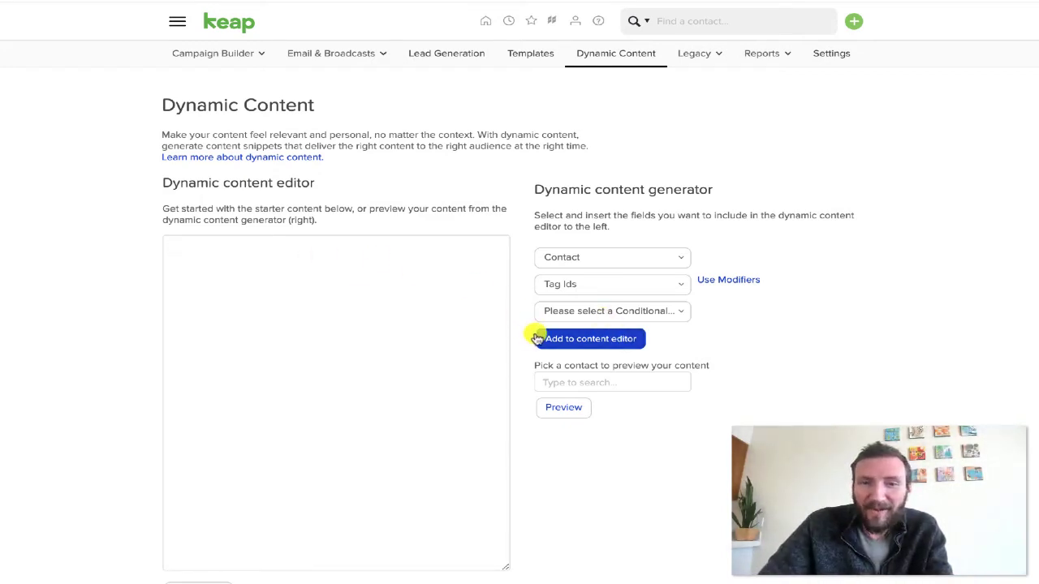
Add an If Contains conditional for the BBD with Data [Attended] tag, using its ID 2595 from the Tags list
{"action": "left_click", "coordinate": [603, 311]}
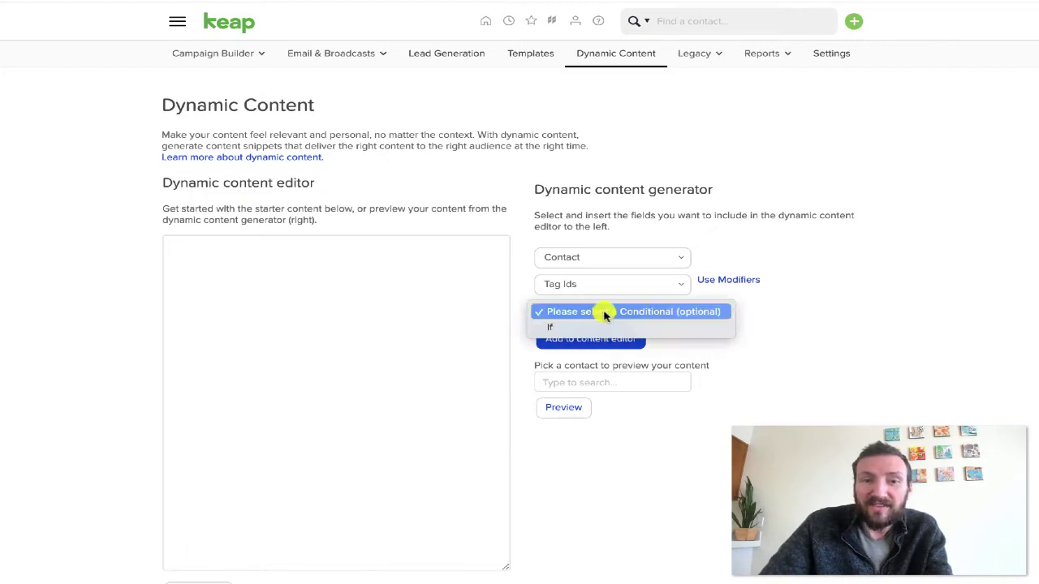
{"action": "left_click", "coordinate": [614, 327]}
{"action": "left_click", "coordinate": [590, 310]}
{"action": "left_click", "coordinate": [592, 325]}
{"action": "left_click", "coordinate": [643, 307]}
{"action": "left_click", "coordinate": [243, 0]}
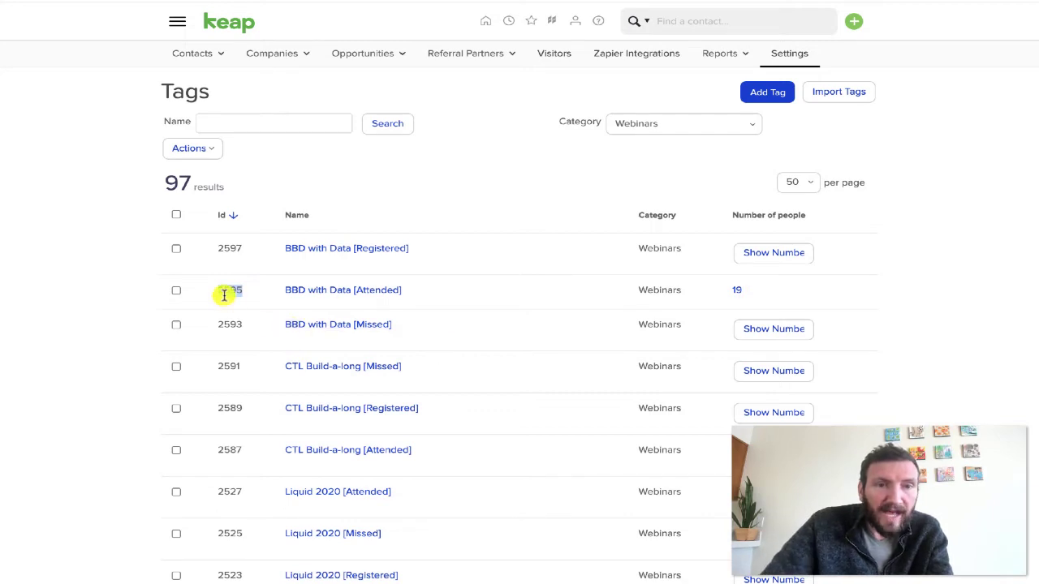
{"action": "left_click", "coordinate": [237, 0]}
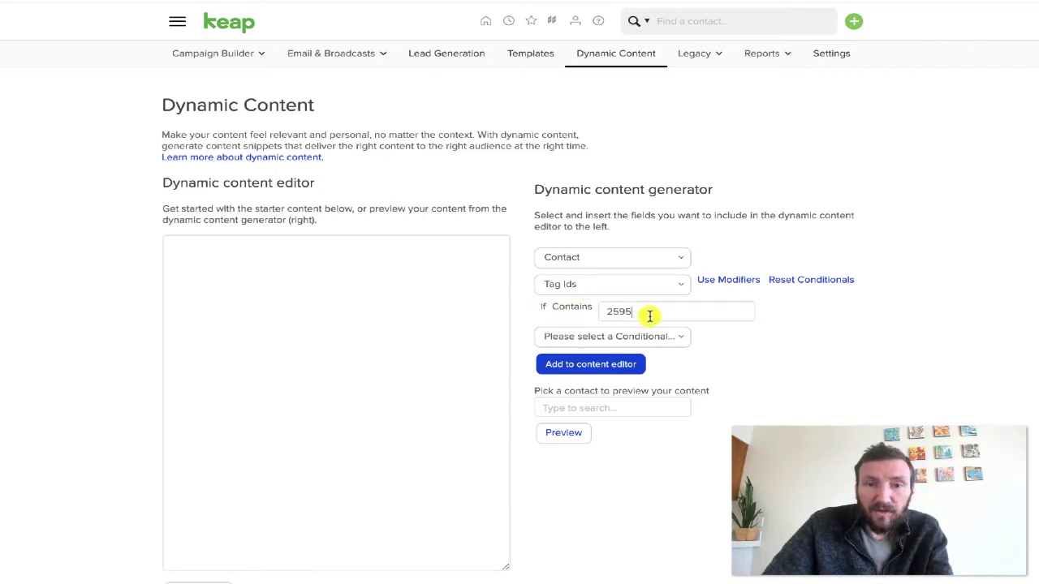
Add an Else branch to the tag 2595 conditional and insert the generated code into the content editor
{"action": "left_click", "coordinate": [643, 336]}
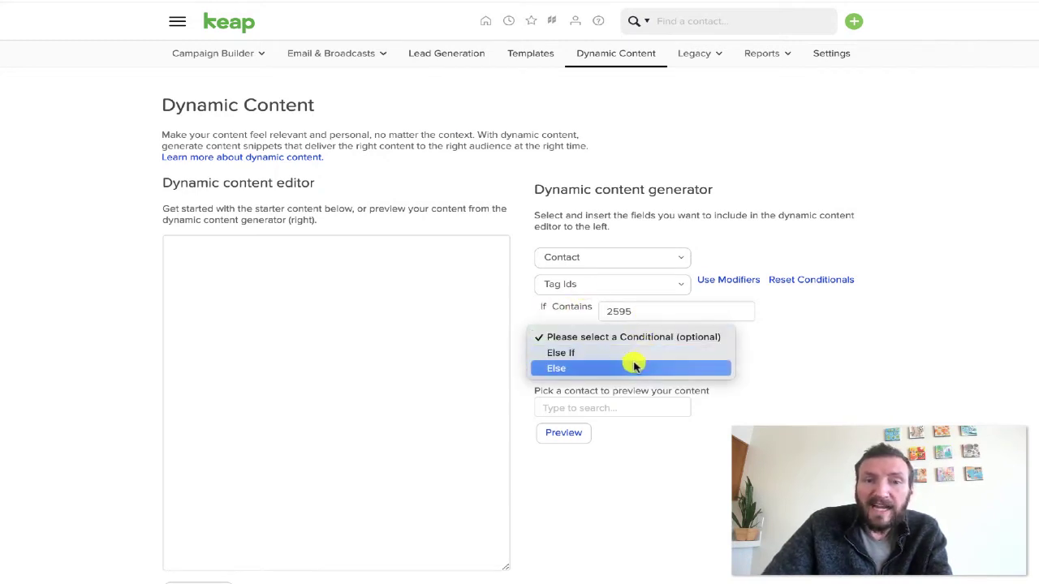
{"action": "left_click", "coordinate": [633, 368]}
{"action": "left_click", "coordinate": [599, 339]}
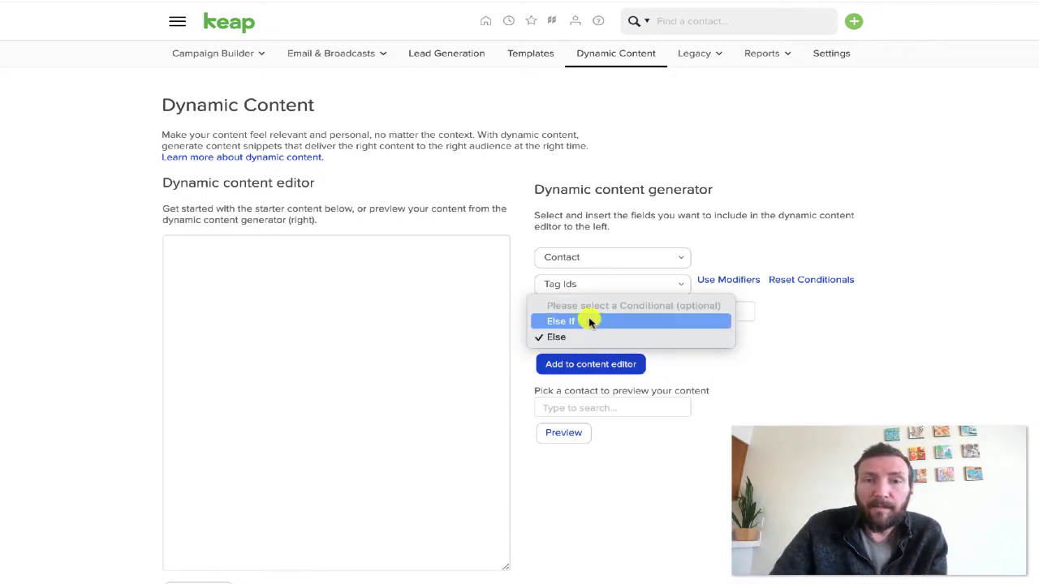
{"action": "left_click", "coordinate": [788, 371]}
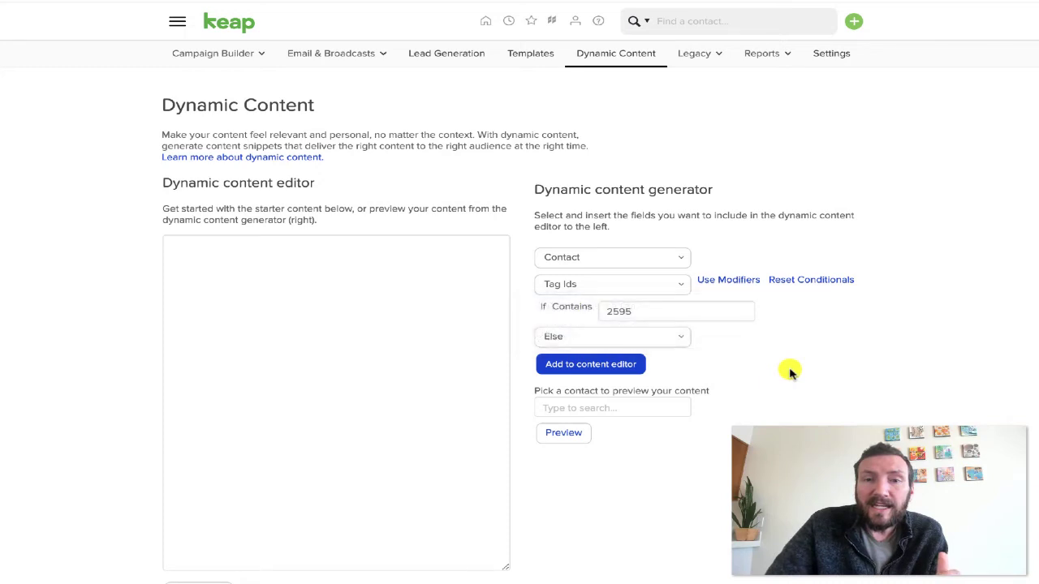
{"action": "double_click", "coordinate": [609, 313]}
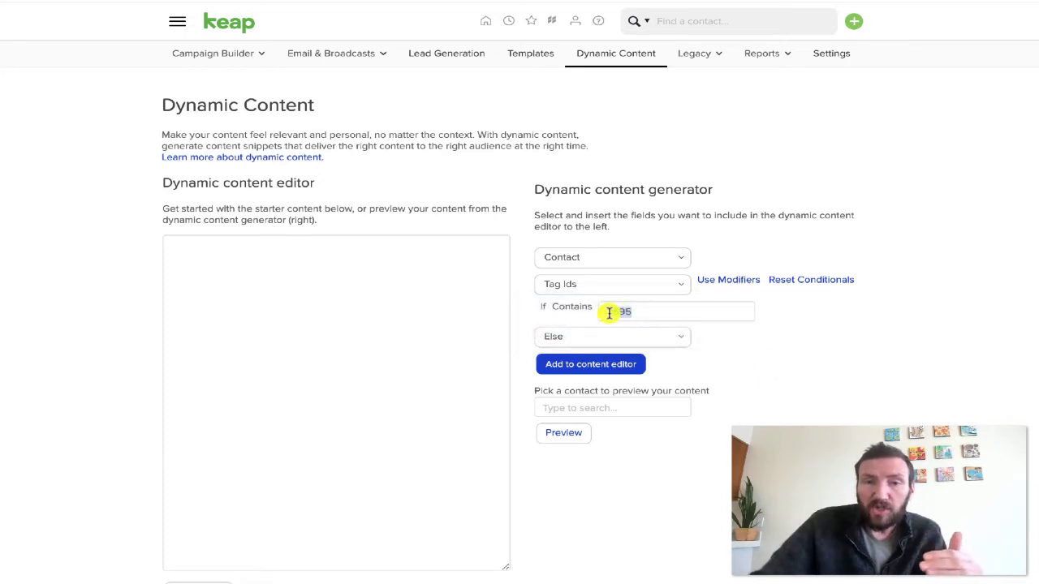
{"action": "left_click", "coordinate": [612, 367]}
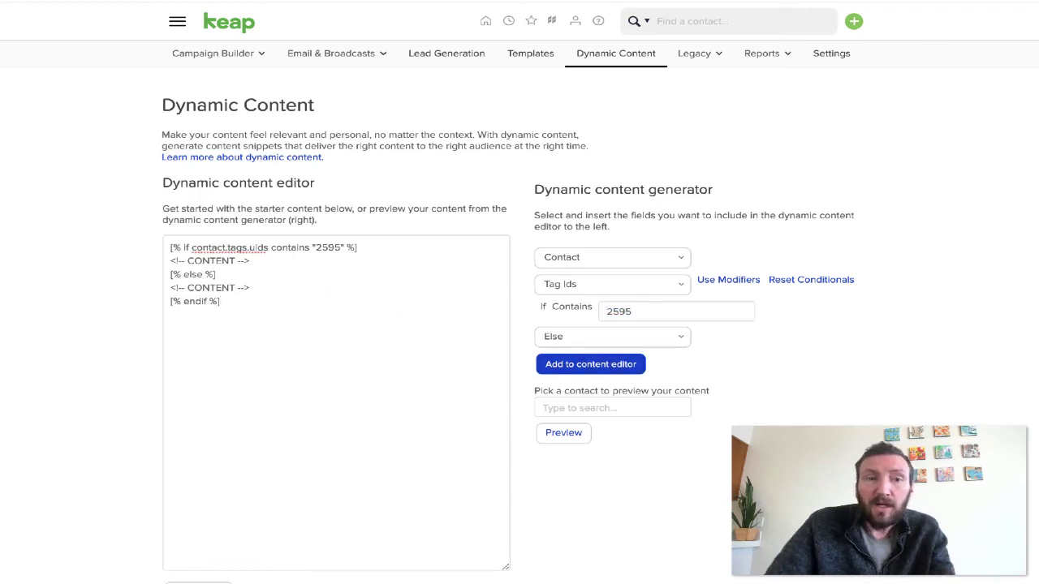
Replace the content placeholders with "Thanks for attending..." in the if branch and "We missed you..." in the else branch
{"action": "left_click_drag", "start_coordinate": [250, 288], "coordinate": [170, 288]}
{"action": "type", "text": "We mis"}
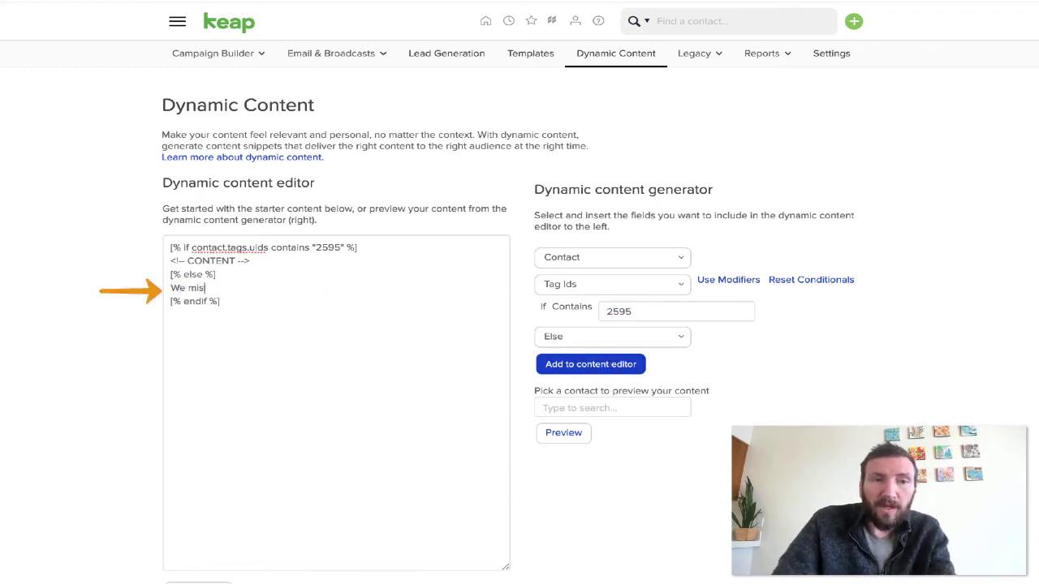
{"action": "type", "text": "sed you"}
{"action": "left_click", "coordinate": [242, 261]}
{"action": "left_click_drag", "start_coordinate": [250, 260], "coordinate": [171, 260]}
{"action": "type", "text": "Thanks for attend"}
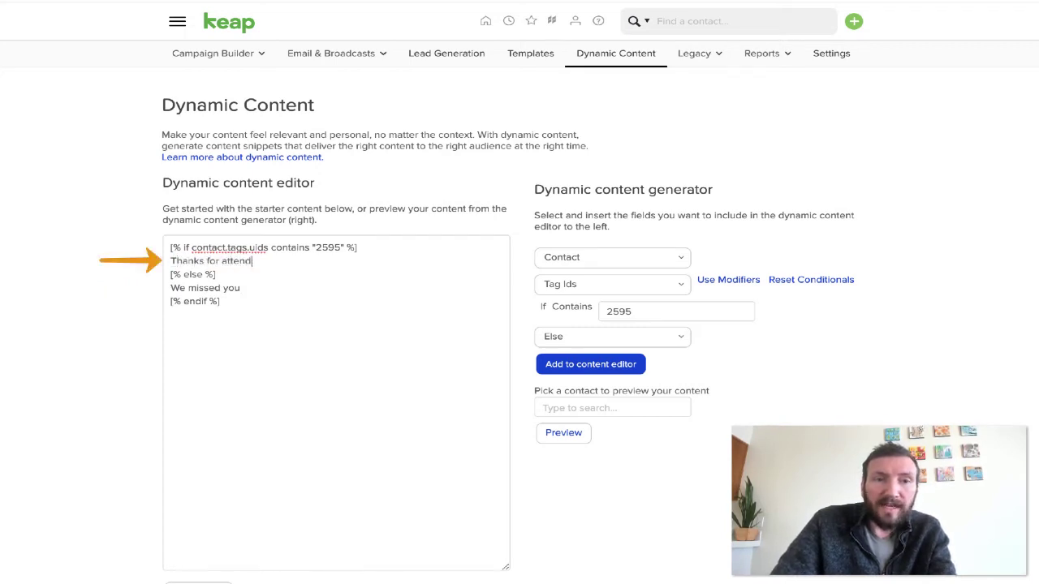
{"action": "type", "text": "ing..."}
{"action": "left_click", "coordinate": [241, 288]}
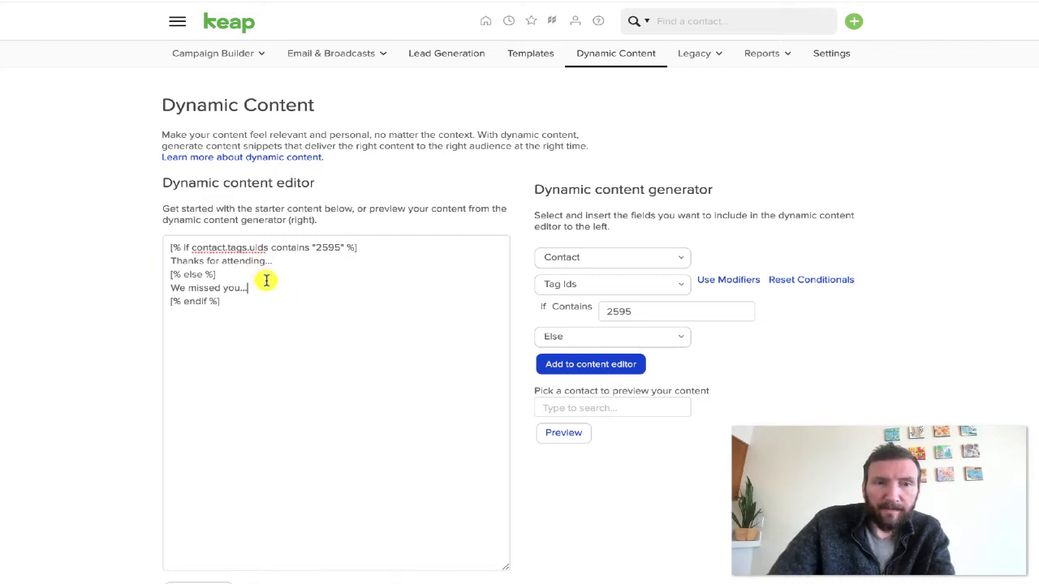
Check both branch messages in the content editor and copy the whole tag 2595 if/else code
{"action": "left_click_drag", "start_coordinate": [267, 283], "coordinate": [86, 285]}
{"action": "left_click_drag", "start_coordinate": [288, 245], "coordinate": [194, 246]}
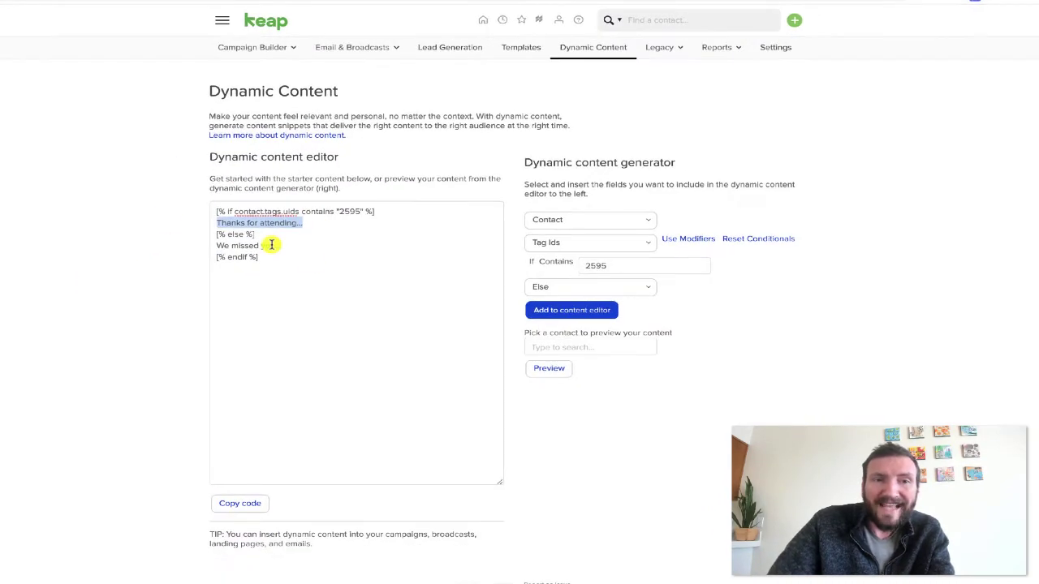
{"action": "left_click", "coordinate": [284, 282]}
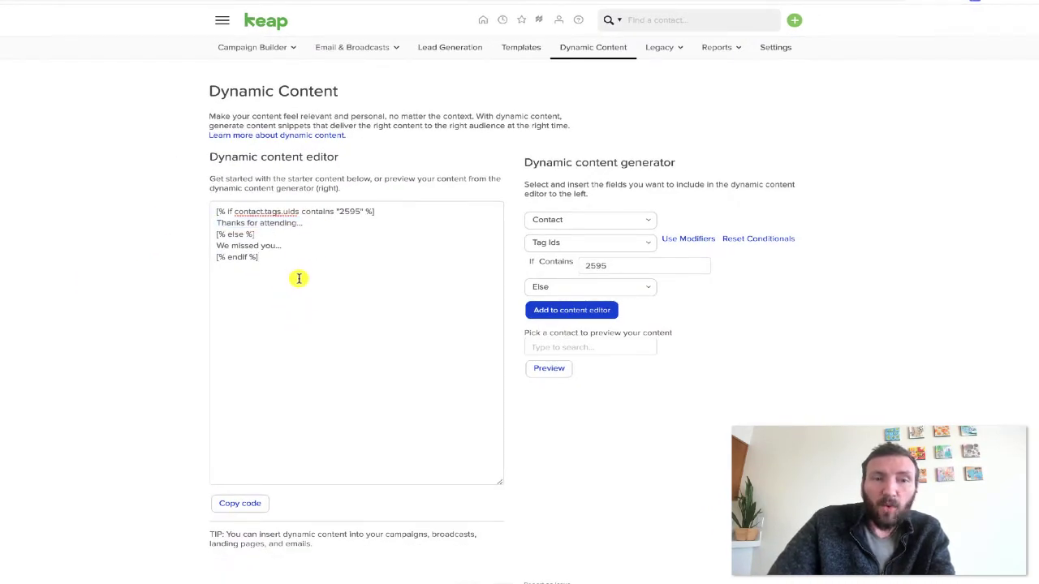
{"action": "left_click_drag", "start_coordinate": [298, 279], "coordinate": [167, 165]}
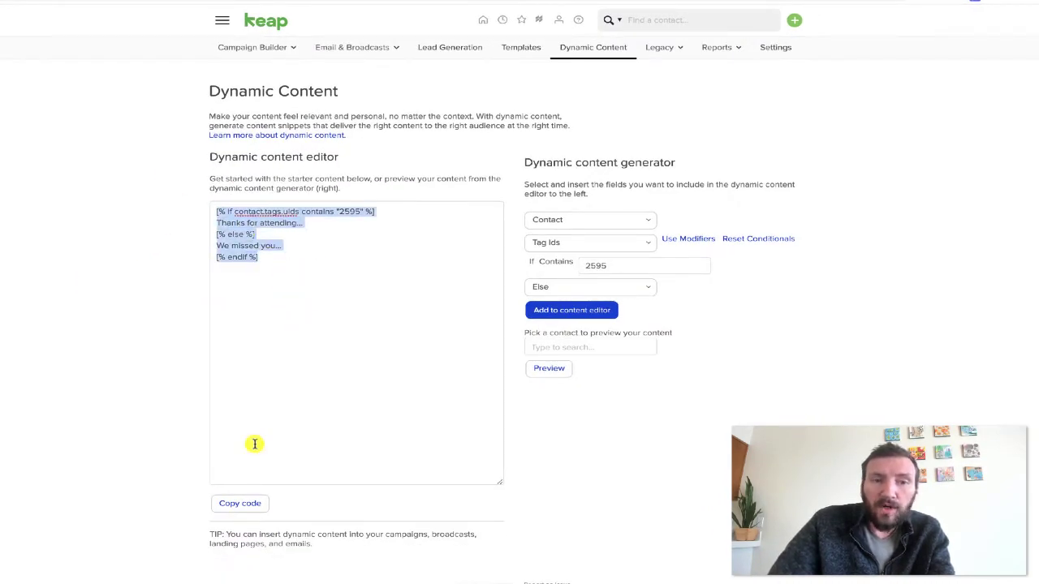
{"action": "left_click", "coordinate": [248, 505]}
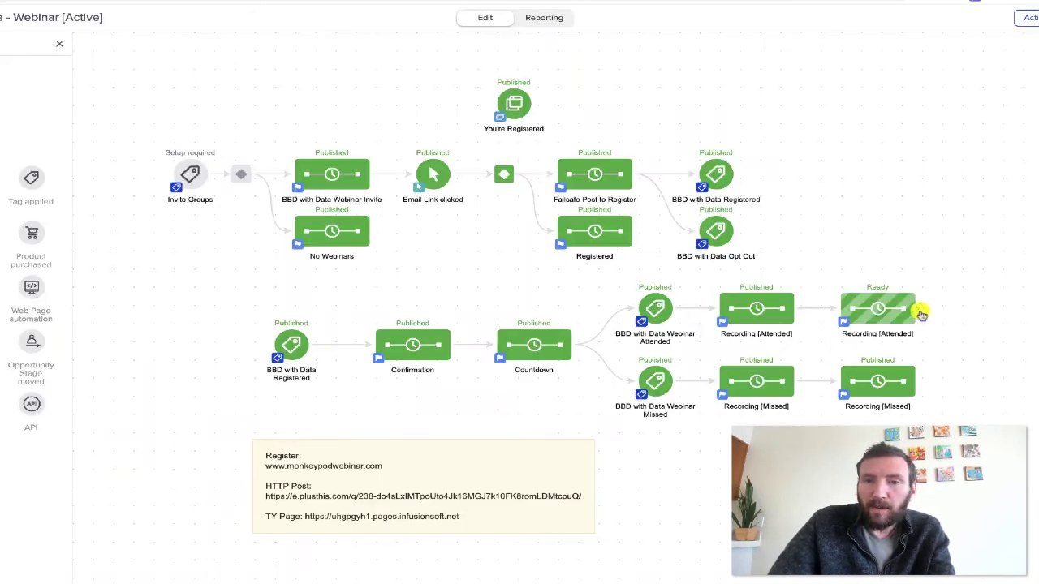
Open the email in the second Recording [Attended] sequence and paste the code as a new paragraph after "(as always)."
{"action": "double_click", "coordinate": [893, 307]}
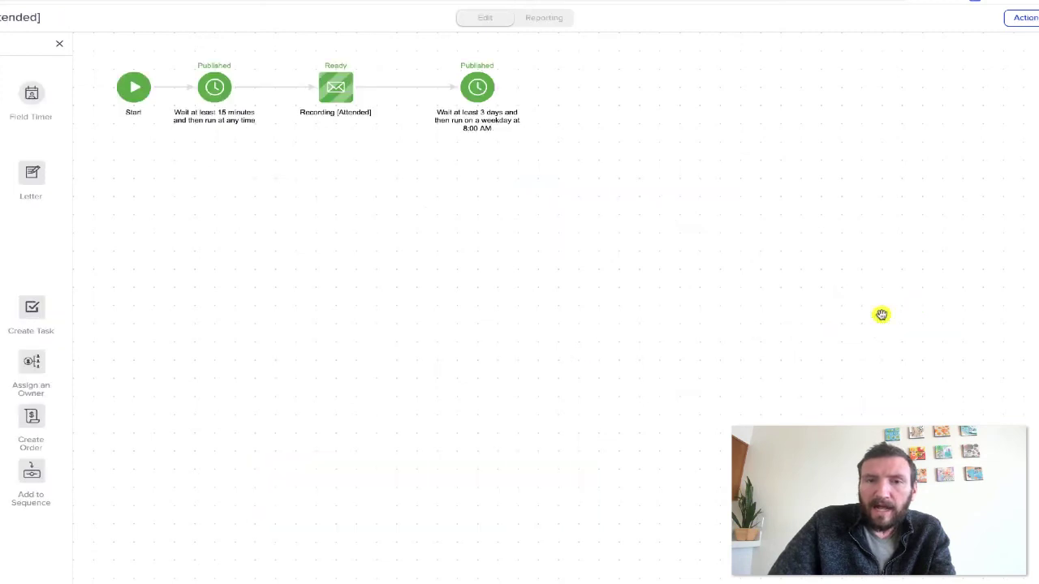
{"action": "double_click", "coordinate": [328, 90]}
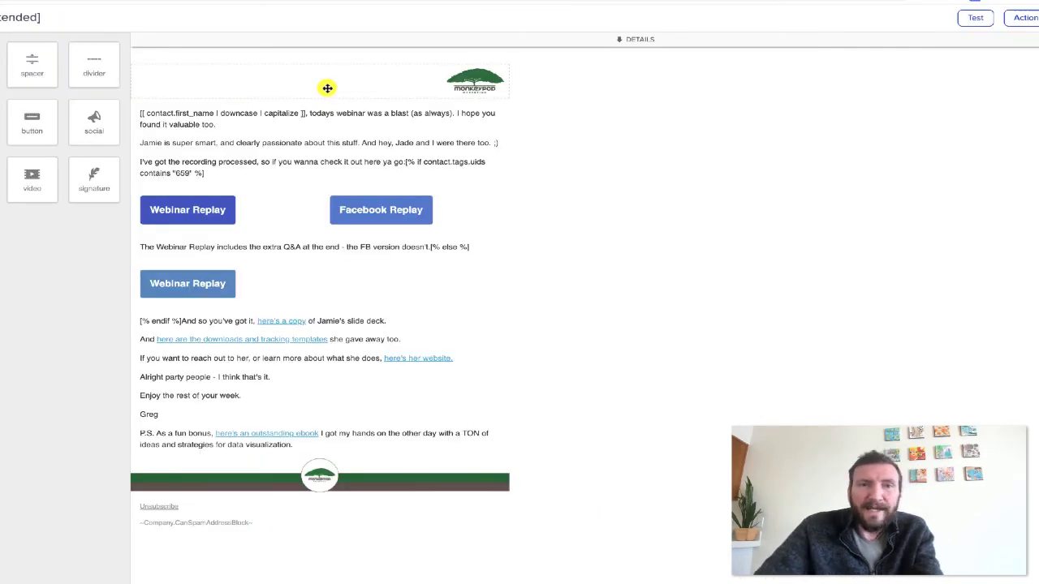
{"action": "left_click", "coordinate": [454, 116]}
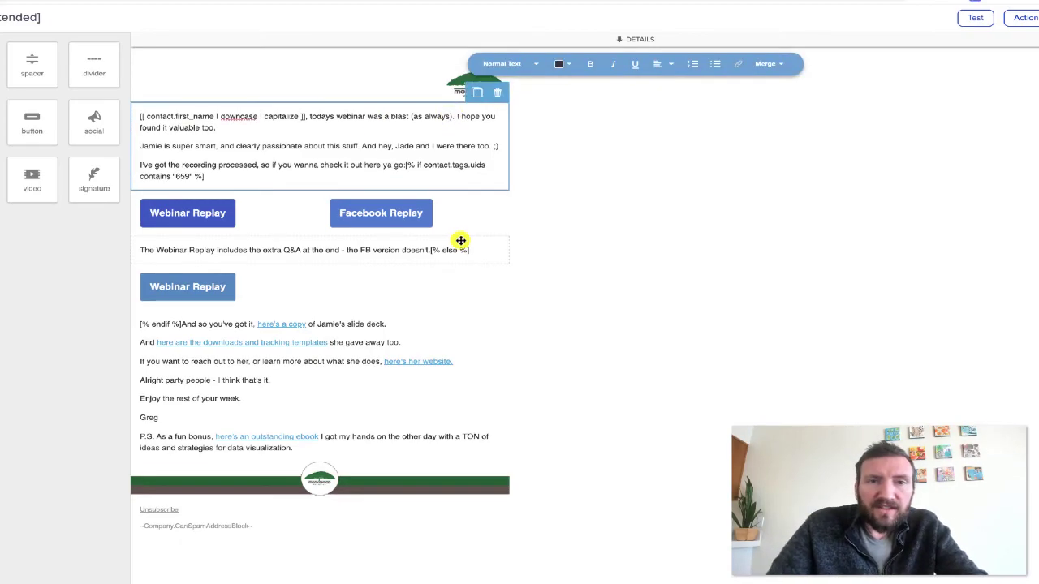
{"action": "key", "text": "Return"}
{"action": "key", "text": "Return"}
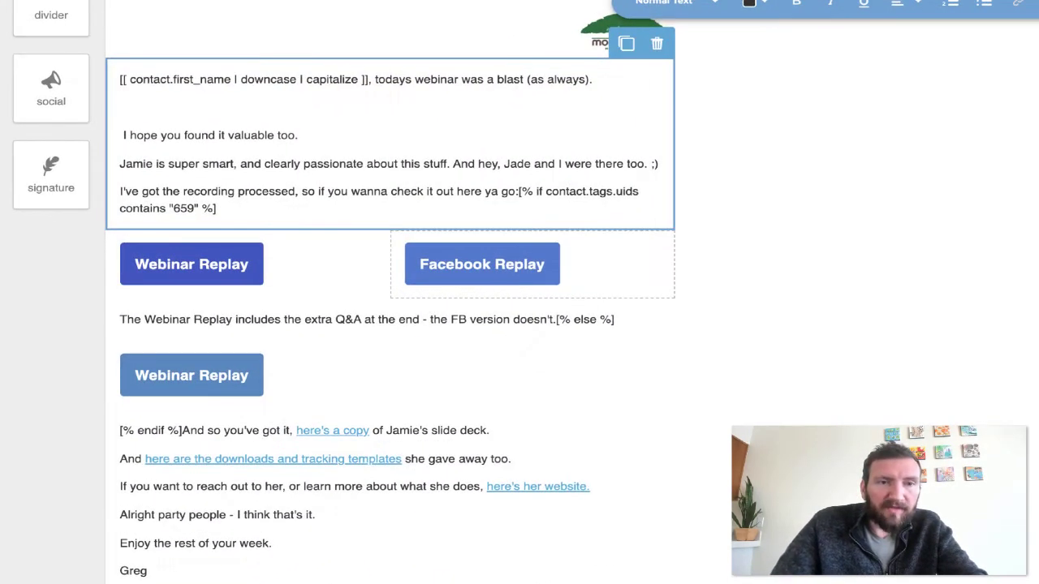
{"action": "key", "text": "ctrl+v"}
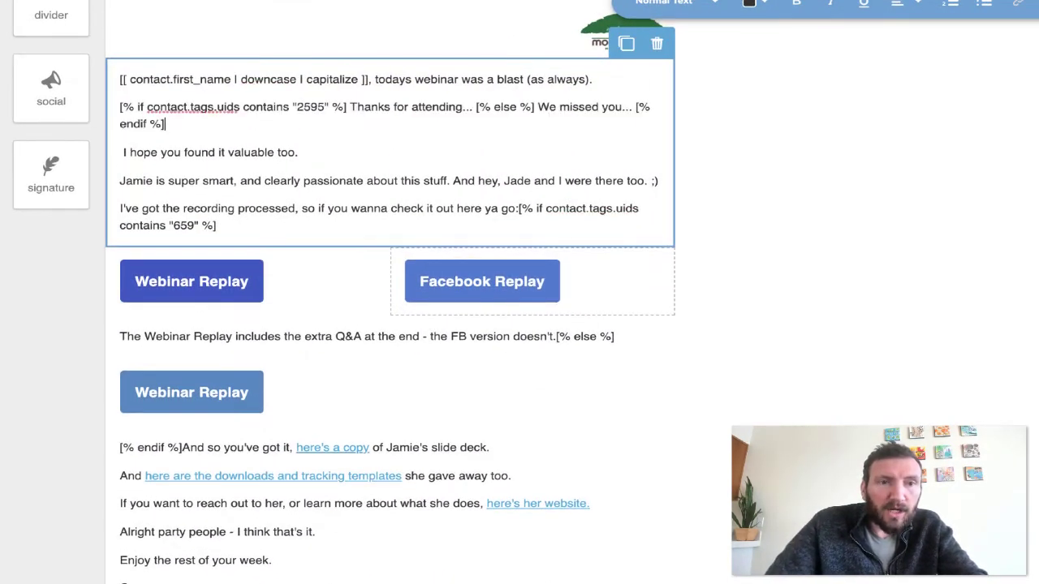
Move "I hope you found it valuable too." into the tag 2595 if branch, replacing "Thanks for attending..."
{"action": "triple_click", "coordinate": [332, 145]}
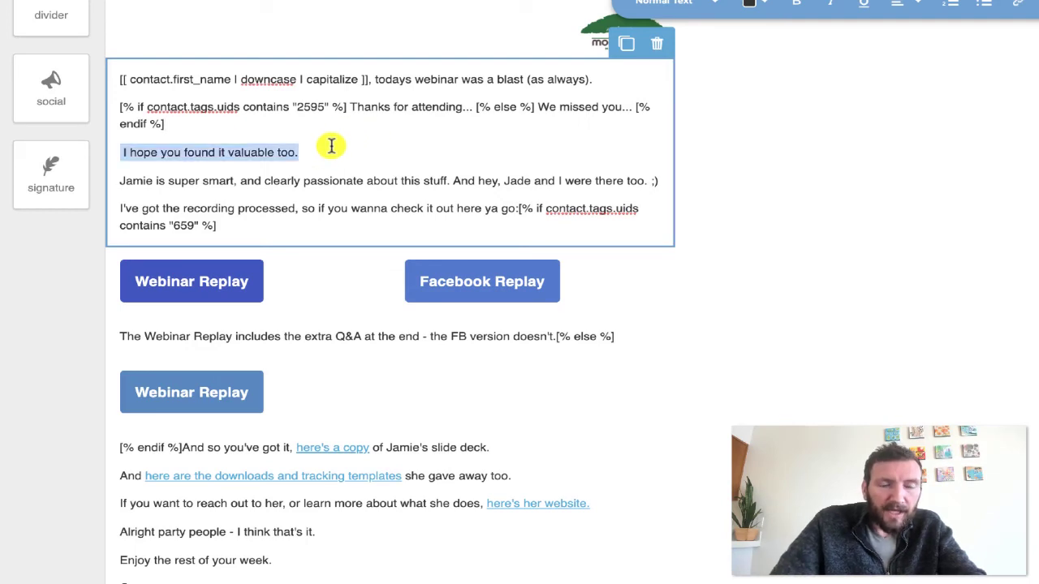
{"action": "key", "text": "BackSpace"}
{"action": "key", "text": "BackSpace"}
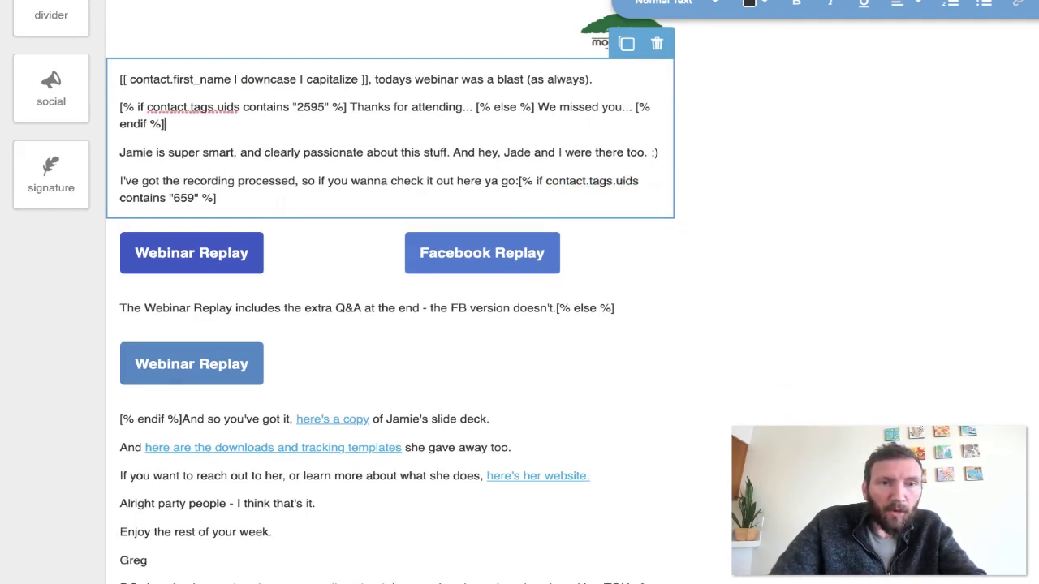
{"action": "left_click", "coordinate": [350, 106]}
{"action": "key", "text": "shift+End"}
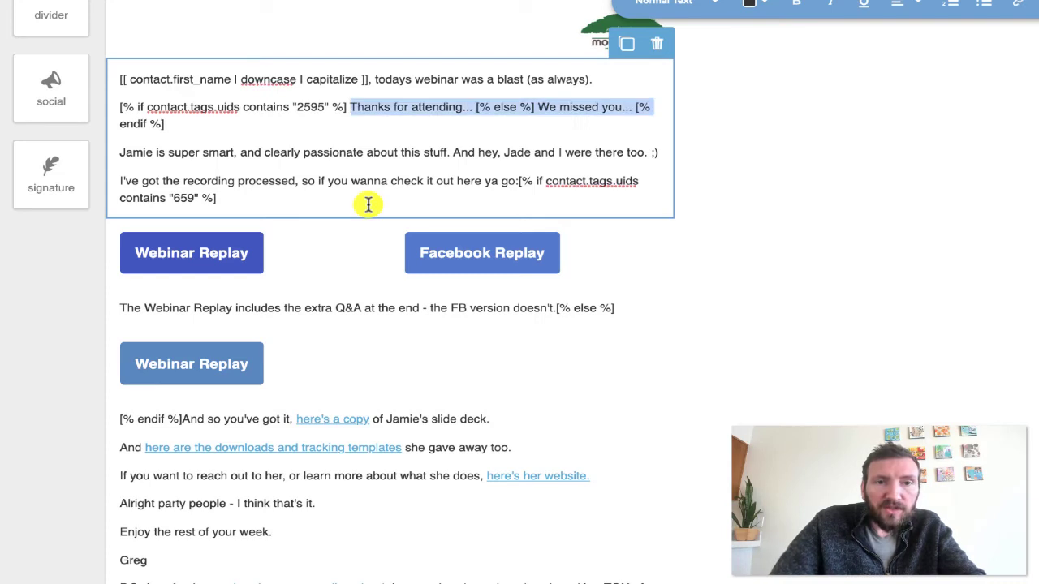
{"action": "key", "text": "shift+Left"}
{"action": "key", "text": "shift+Left"}
{"action": "key", "text": "shift+Left"}
{"action": "key", "text": "shift+Left"}
{"action": "key", "text": "shift+Left"}
{"action": "key", "text": "shift+Left"}
{"action": "key", "text": "shift+Left"}
{"action": "key", "text": "shift+Left"}
{"action": "key", "text": "shift+Left"}
{"action": "key", "text": "shift+Left"}
{"action": "key", "text": "shift+Left"}
{"action": "key", "text": "shift+Left"}
{"action": "key", "text": "shift+Left"}
{"action": "key", "text": "shift+Left"}
{"action": "key", "text": "shift+Left"}
{"action": "key", "text": "shift+Left"}
{"action": "key", "text": "shift+Left"}
{"action": "key", "text": "shift+Left"}
{"action": "key", "text": "shift+Left"}
{"action": "key", "text": "shift+Left"}
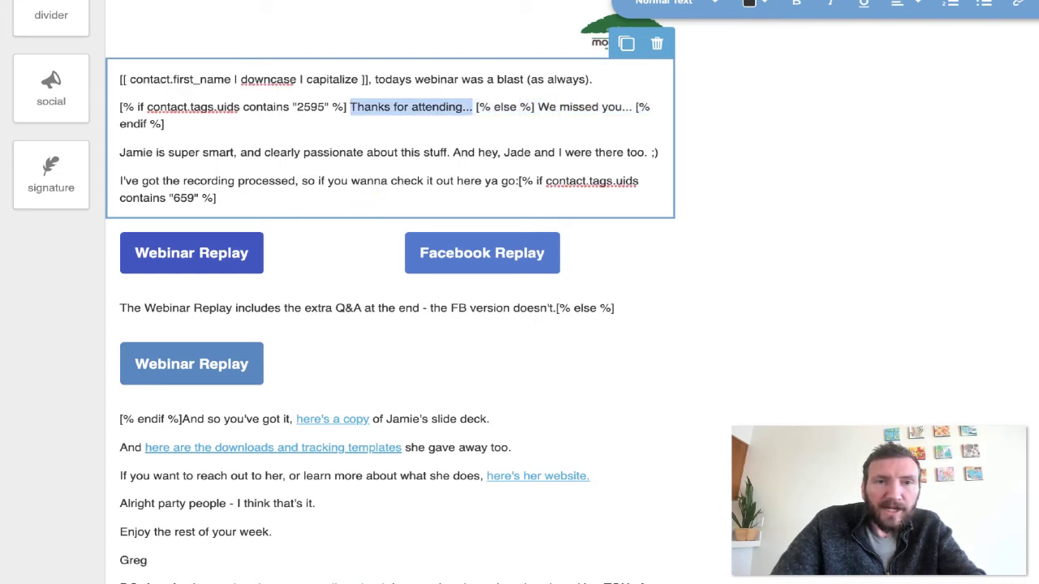
{"action": "key", "text": "ctrl+v"}
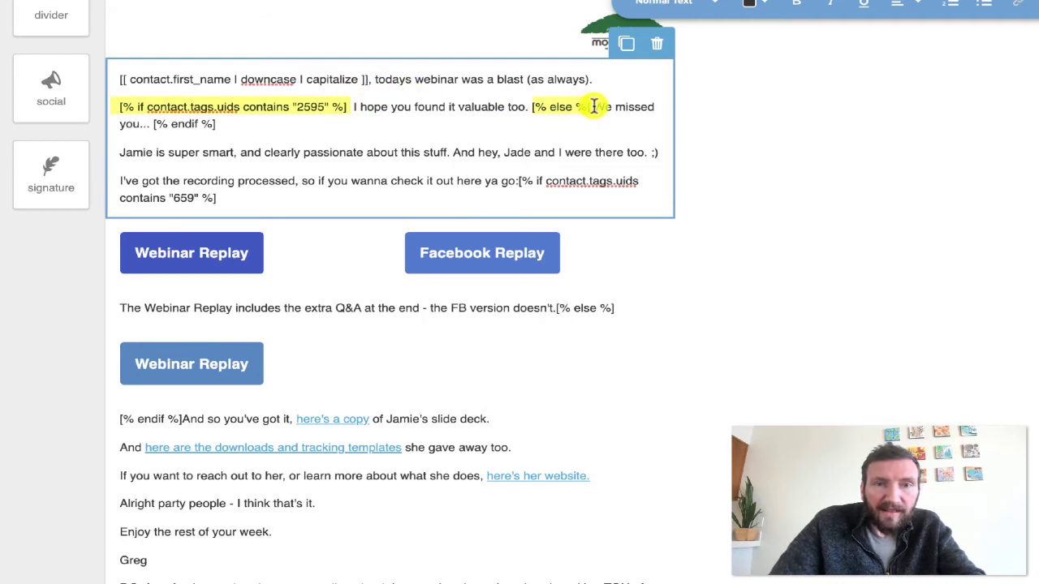
Replace the else branch text with "We missed you, but we managed to forge ahead anyway."
{"action": "left_click_drag", "start_coordinate": [592, 106], "coordinate": [102, 110]}
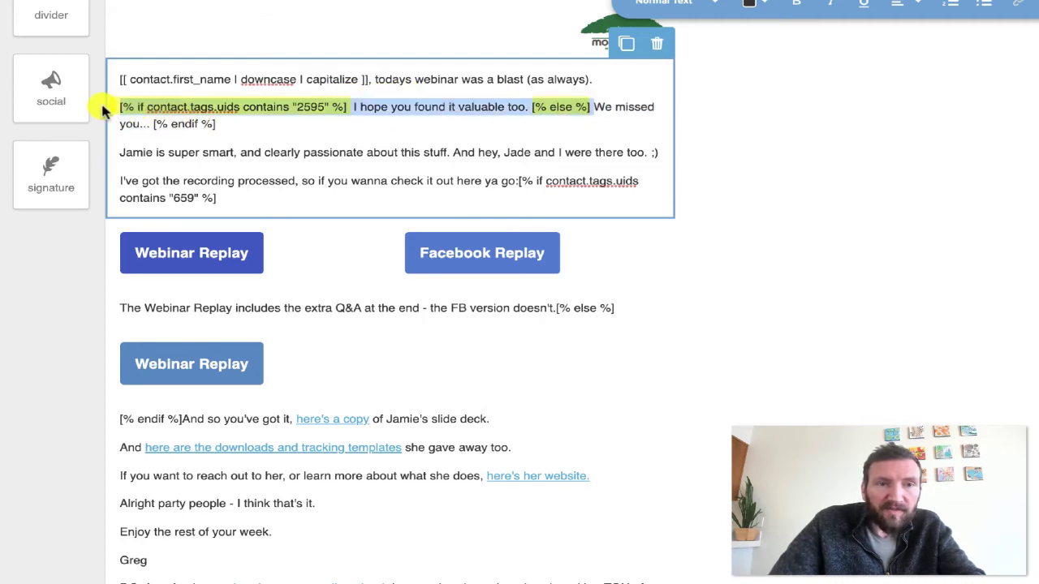
{"action": "double_click", "coordinate": [310, 106]}
{"action": "left_click_drag", "start_coordinate": [352, 106], "coordinate": [524, 104]}
{"action": "left_click", "coordinate": [529, 105]}
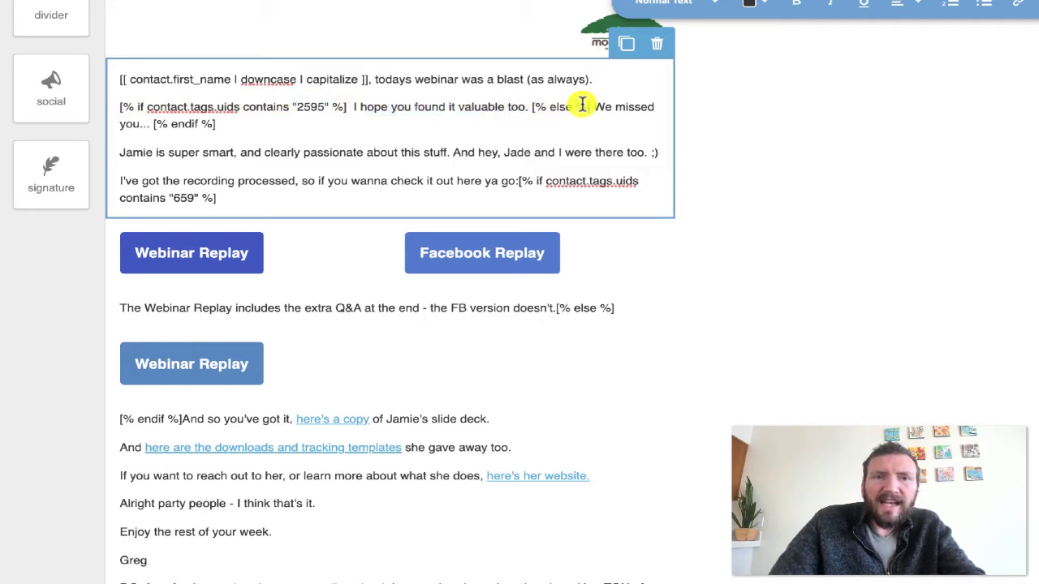
{"action": "left_click_drag", "start_coordinate": [594, 106], "coordinate": [150, 123]}
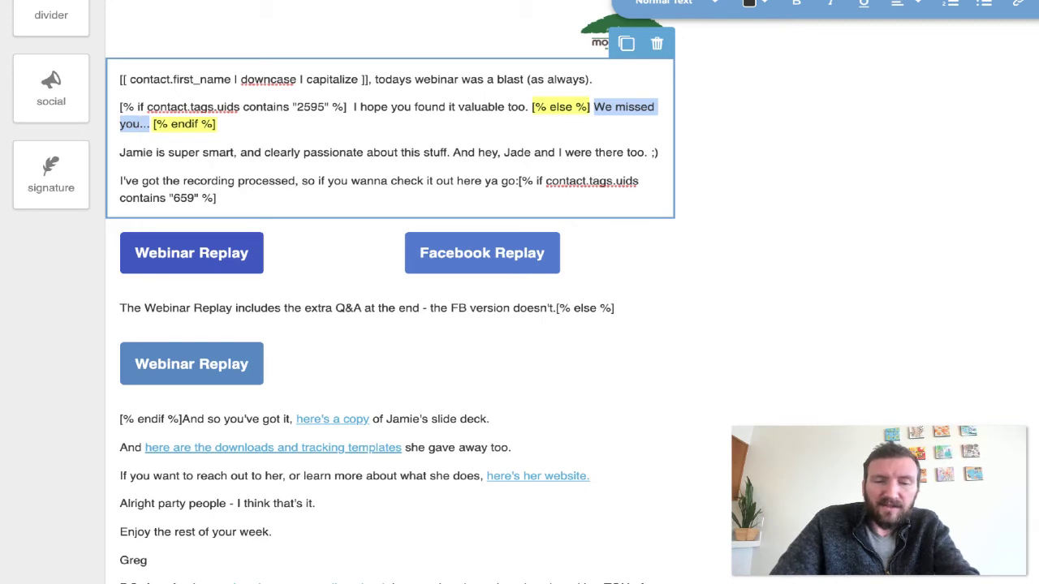
{"action": "type", "text": "We missed you, bu"}
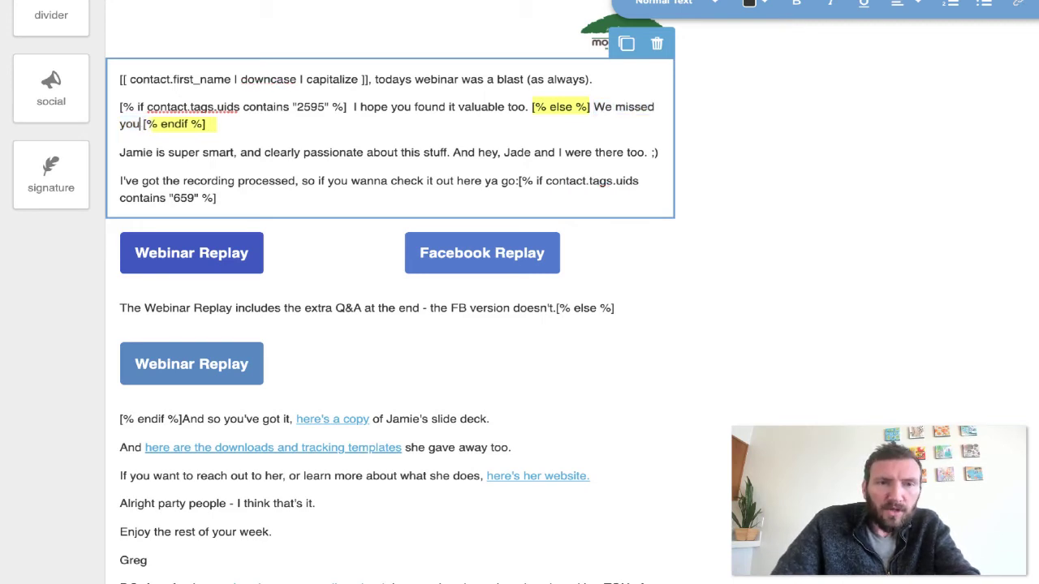
{"action": "type", "text": "t we managed to "}
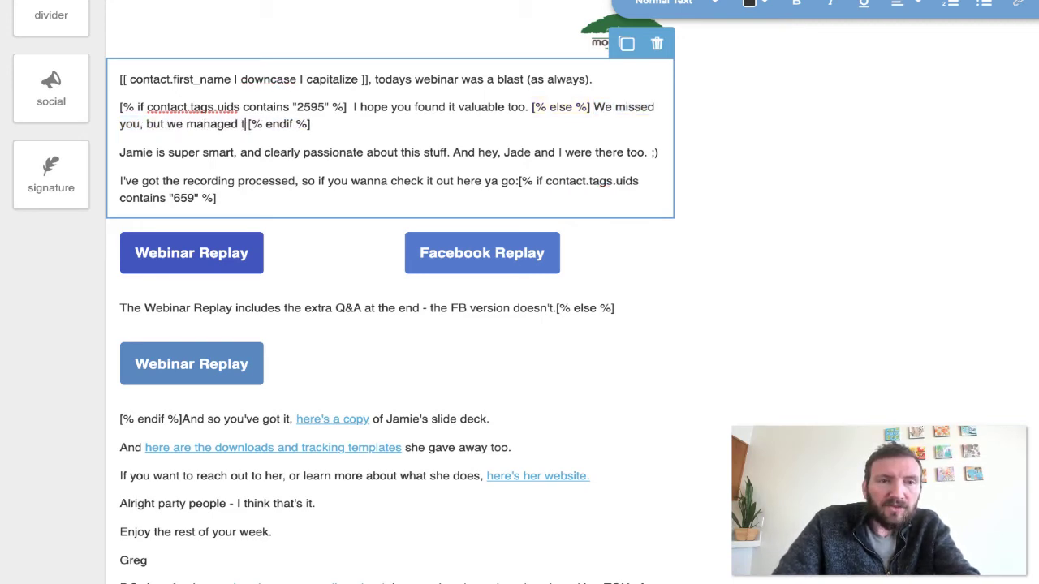
{"action": "type", "text": "forge ahead"}
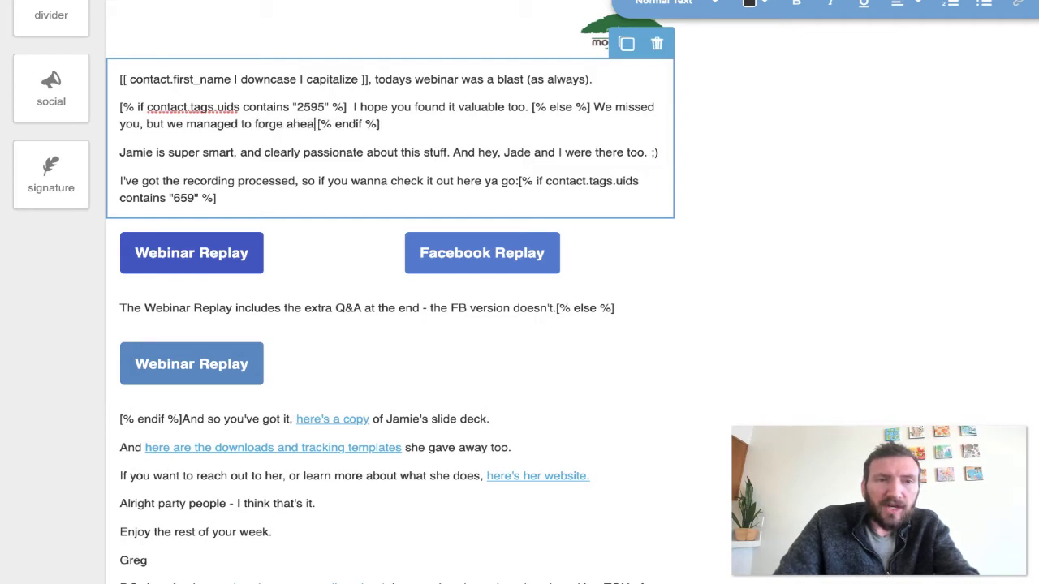
{"action": "type", "text": " anyway."}
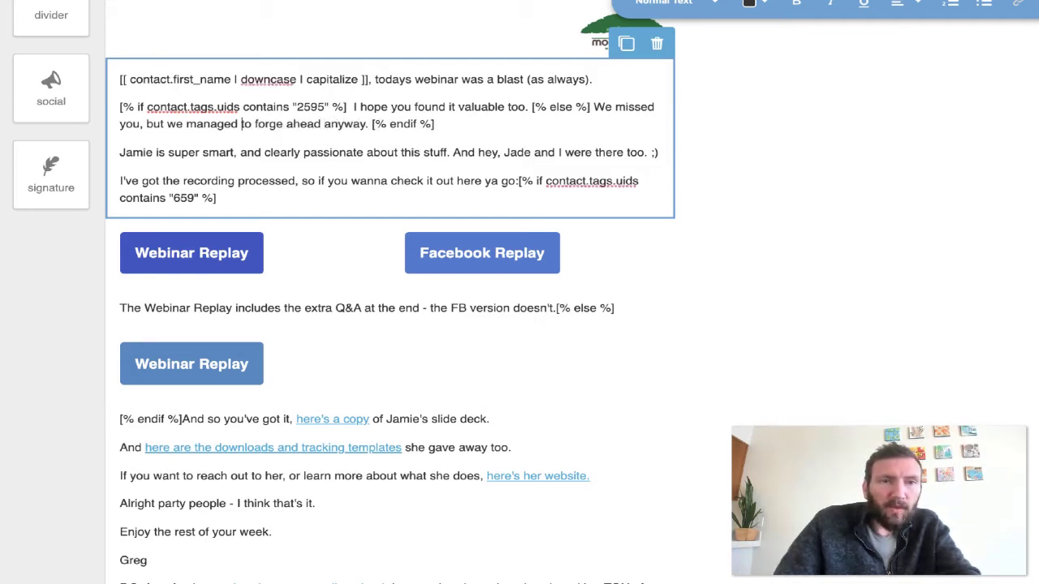
Insert "it was tough -" before "but we managed" in the else branch sentence
{"action": "left_click", "coordinate": [146, 124]}
{"action": "type", "text": "it was tough"}
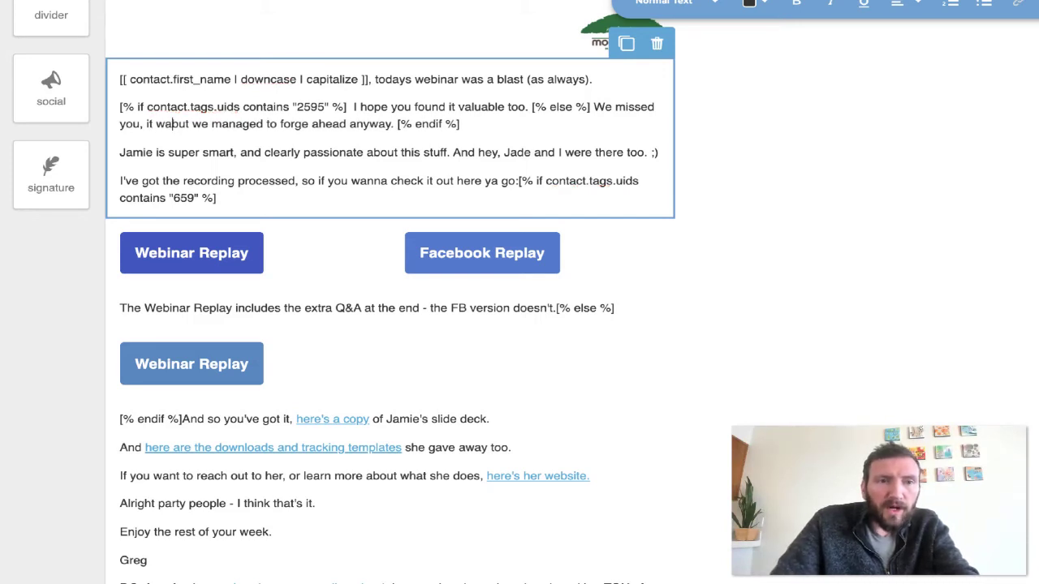
{"action": "type", "text": " -"}
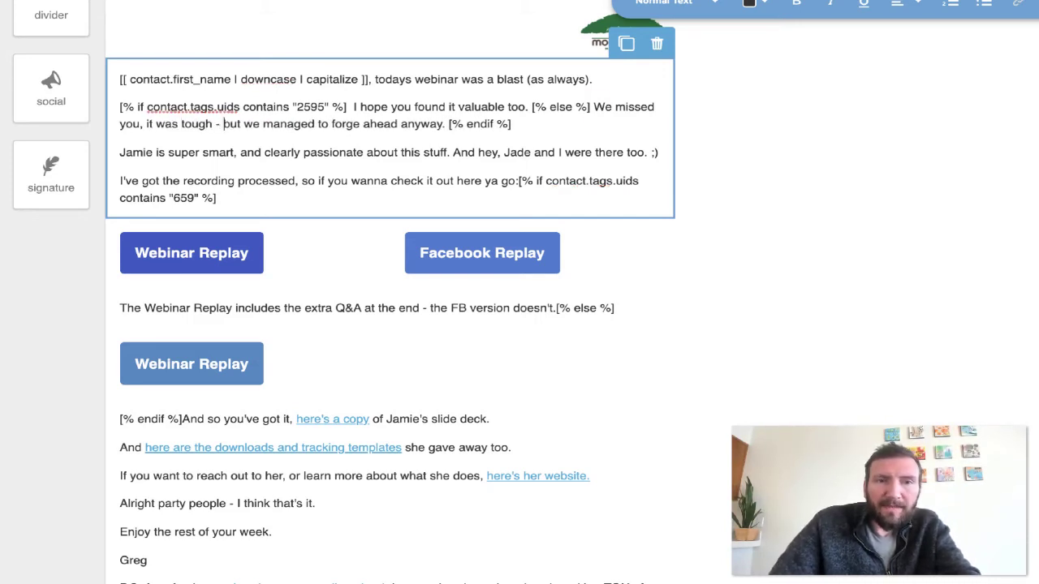
{"action": "left_click", "coordinate": [578, 124]}
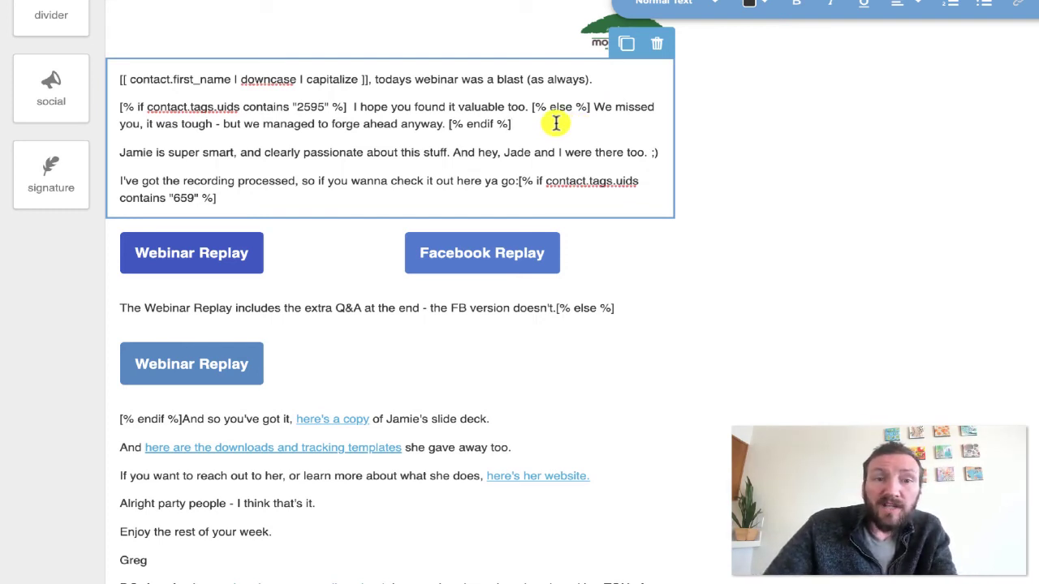
Review the tag 2595 conditional paragraph in the context of the whole replay email
{"action": "key", "text": "alt+shift+Up"}
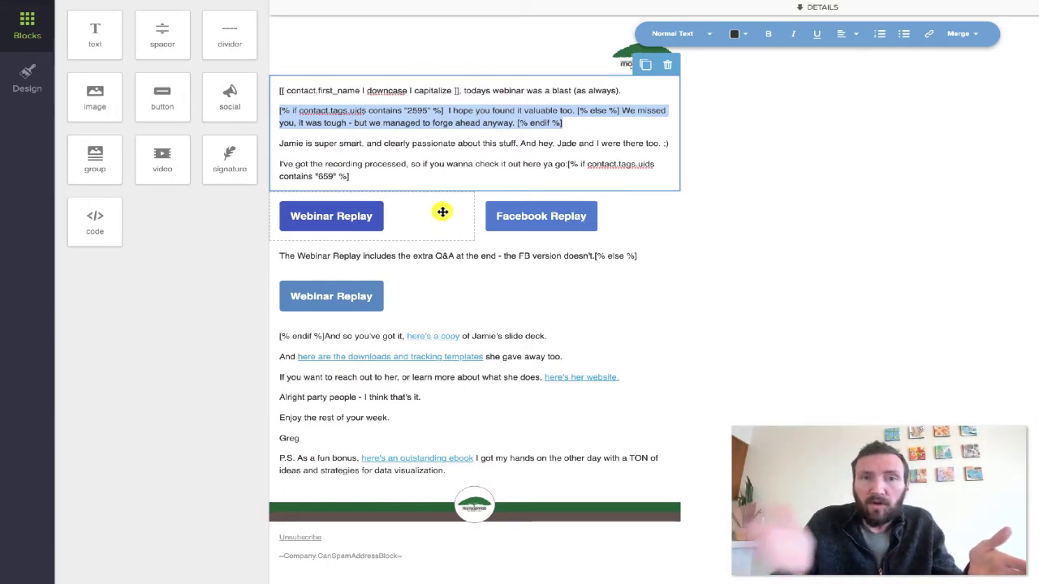
{"action": "left_click", "coordinate": [807, 161]}
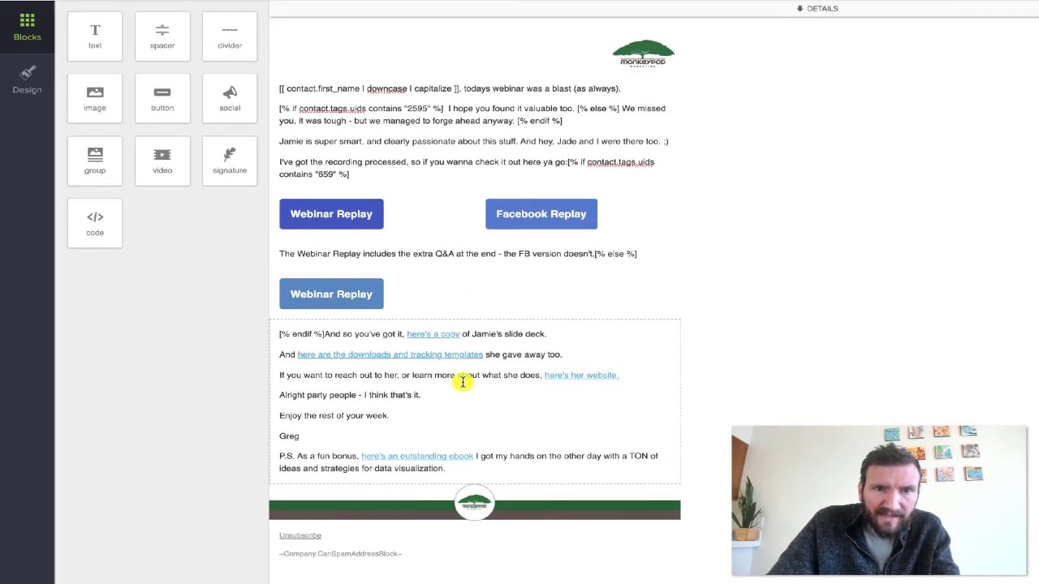
{"action": "left_click", "coordinate": [572, 123]}
{"action": "triple_click", "coordinate": [572, 122]}
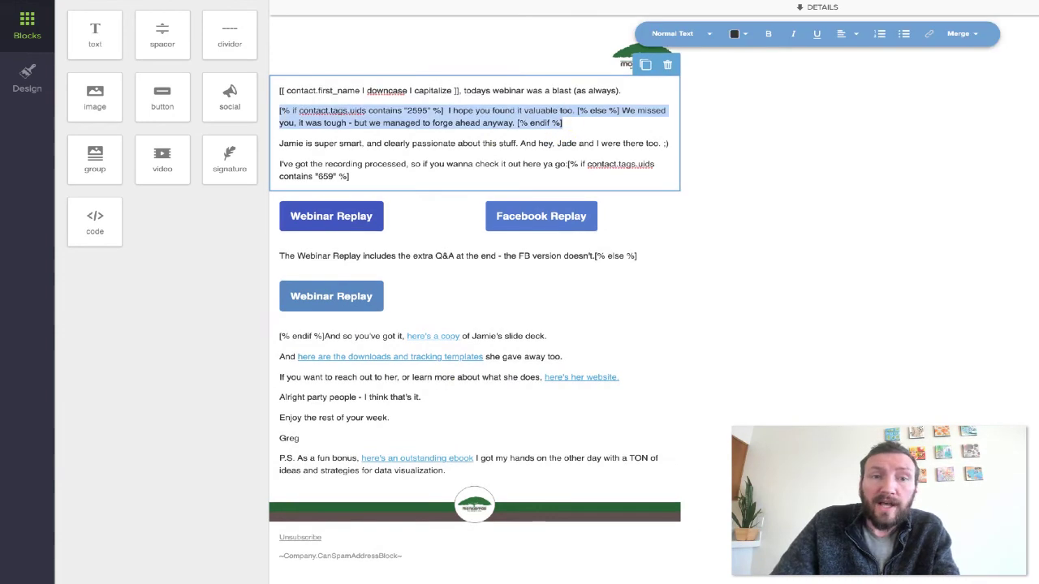
{"action": "left_click", "coordinate": [411, 418]}
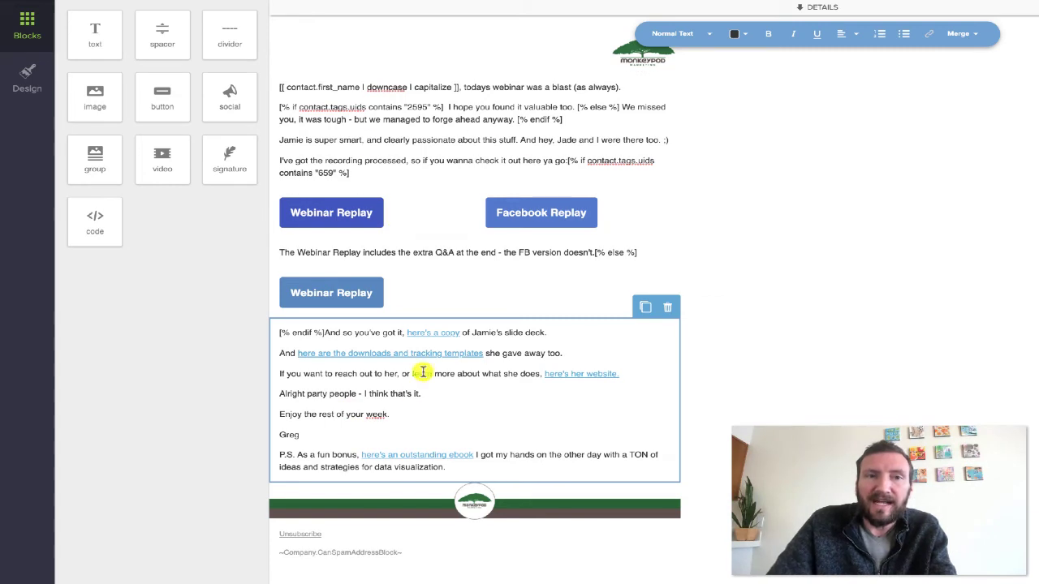
{"action": "left_click", "coordinate": [587, 119]}
{"action": "left_click_drag", "start_coordinate": [589, 119], "coordinate": [262, 118]}
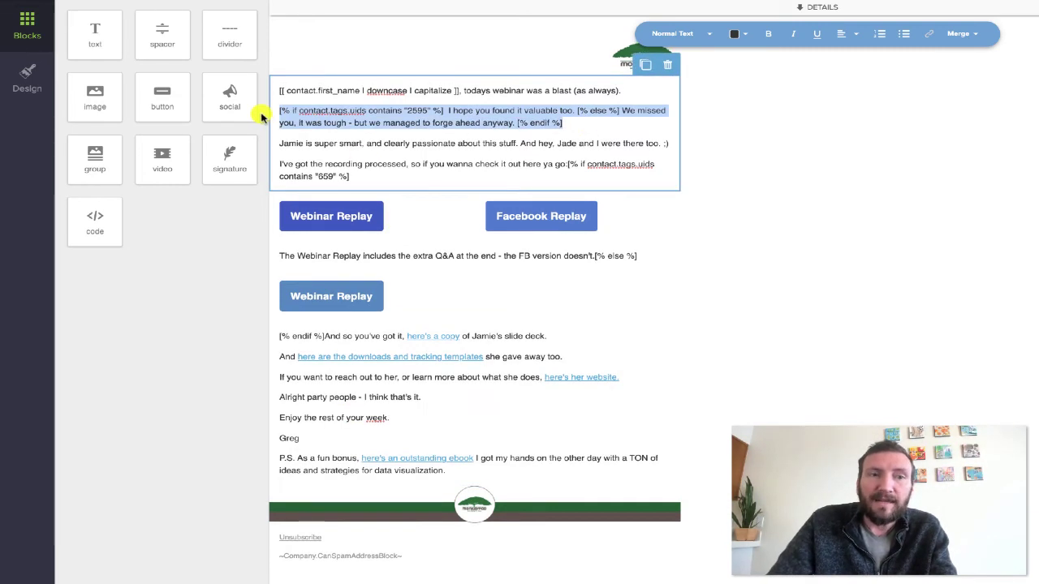
{"action": "key", "text": "Right"}
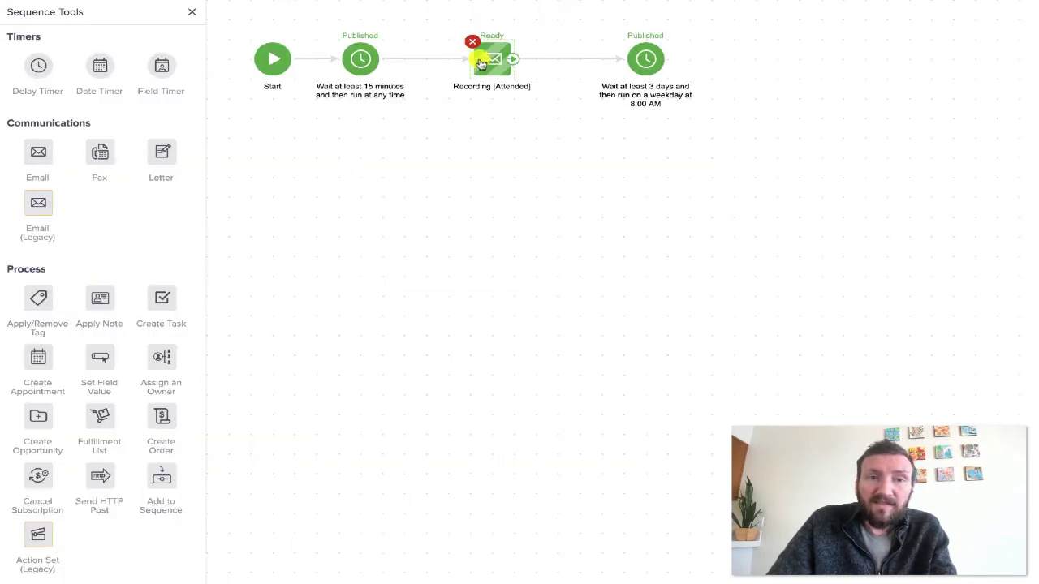
Rename the sequence's recording email as Recording [Everyone] and return to the campaign canvas
{"action": "left_click", "coordinate": [517, 85]}
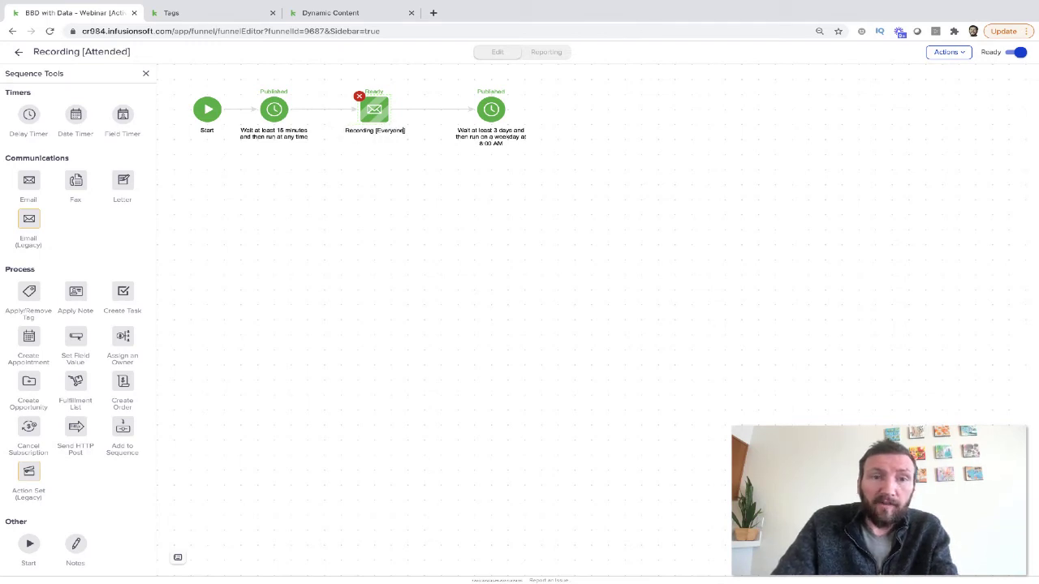
{"action": "left_click", "coordinate": [22, 51]}
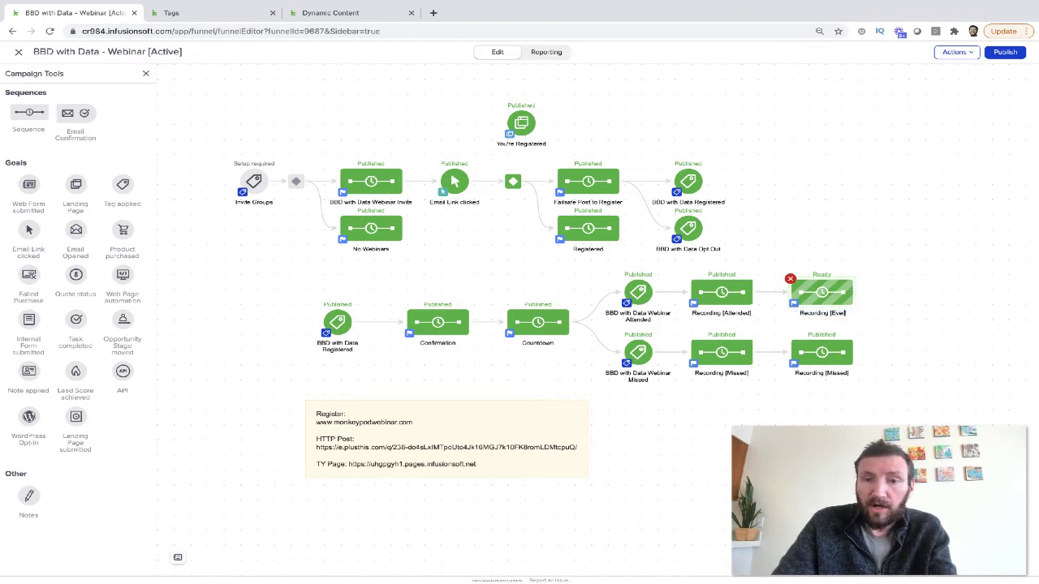
Delete both Recording [Missed] sequences that follow the BBD with Data Webinar Missed goal
{"action": "left_click", "coordinate": [789, 339]}
{"action": "left_click", "coordinate": [606, 389]}
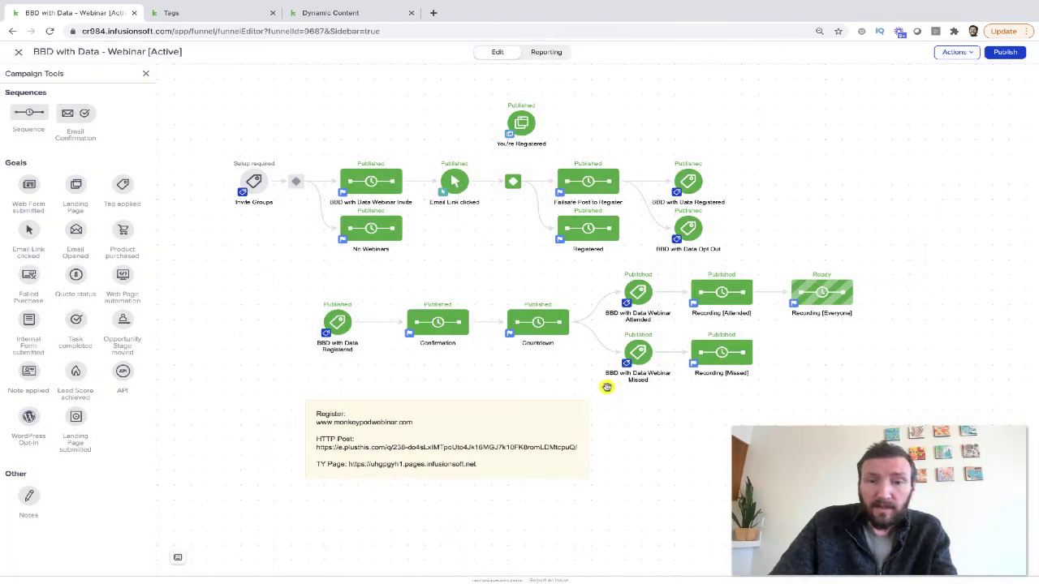
{"action": "left_click", "coordinate": [689, 340]}
{"action": "left_click", "coordinate": [610, 376]}
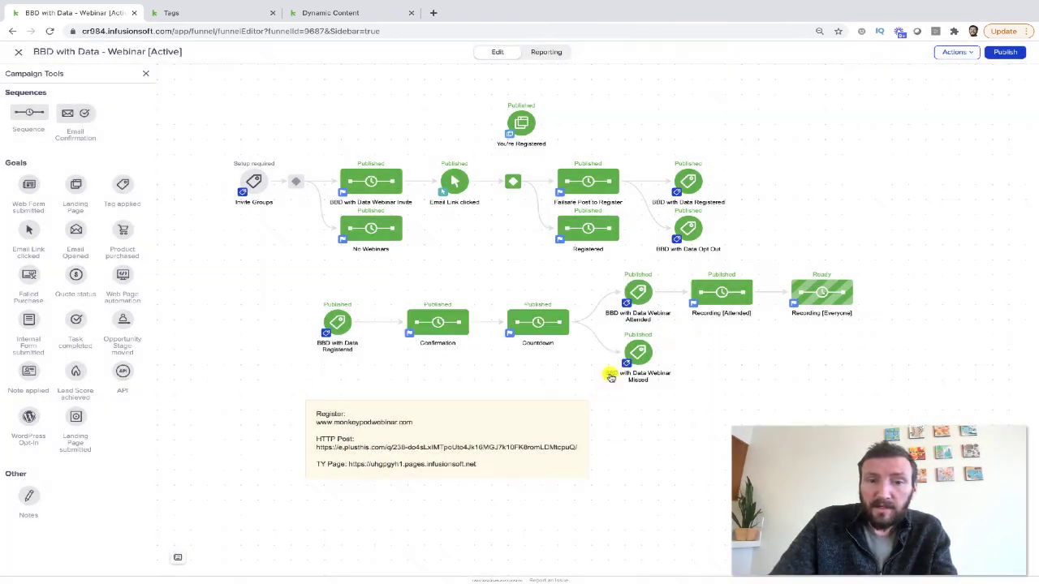
Rename the Recording [Attended] sequence as Recording [Holding], open it to check its contents, and return to the campaign canvas
{"action": "left_click", "coordinate": [743, 313]}
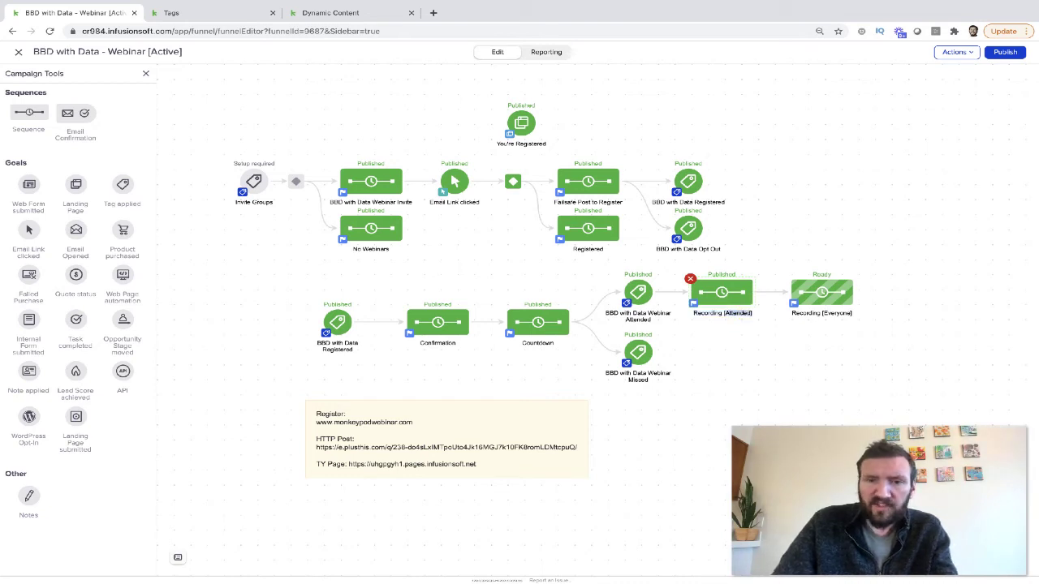
{"action": "double_click", "coordinate": [724, 292]}
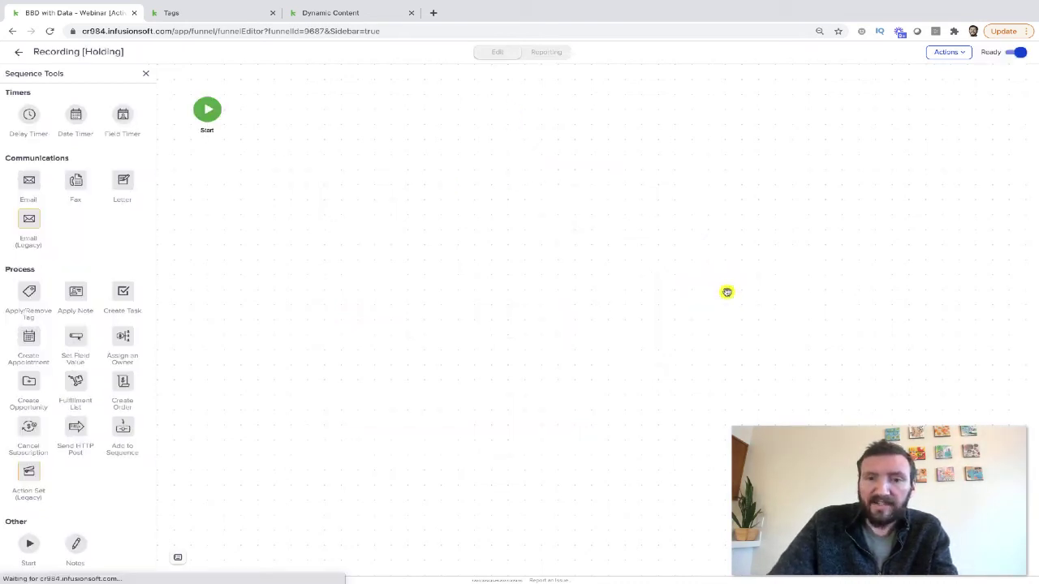
{"action": "left_click", "coordinate": [18, 54]}
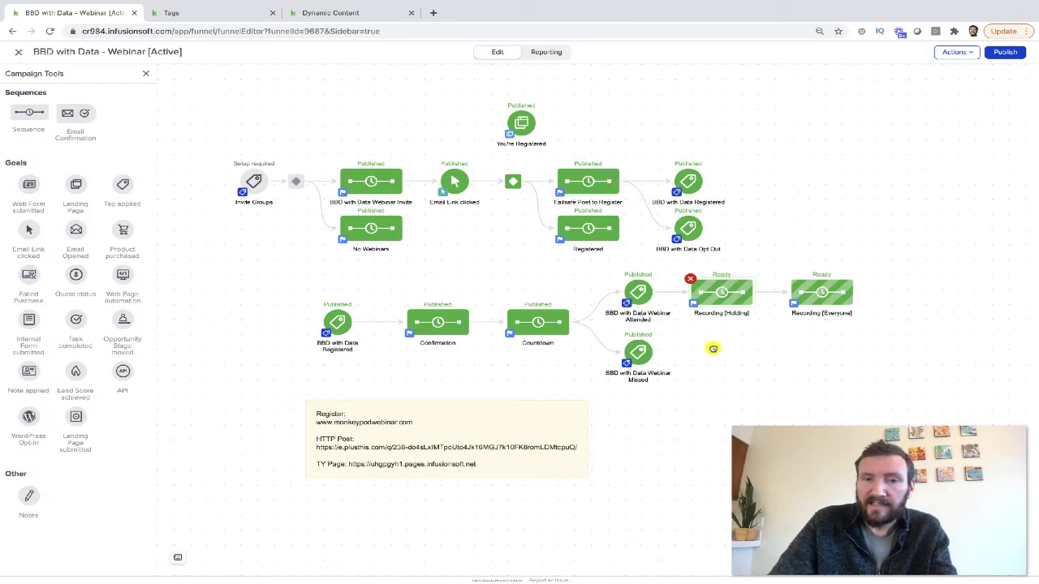
Connect the BBD with Data Webinar Missed goal to Recording [Holding] and align both recording sequences with the Countdown row
{"action": "left_click_drag", "start_coordinate": [657, 355], "coordinate": [708, 299]}
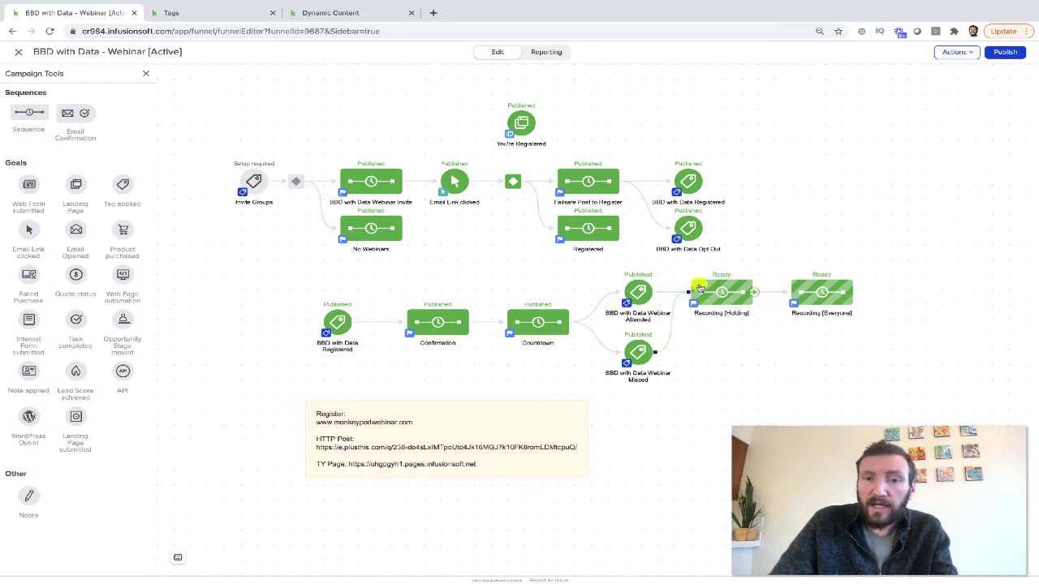
{"action": "left_click_drag", "start_coordinate": [676, 261], "coordinate": [866, 327]}
{"action": "left_click_drag", "start_coordinate": [822, 297], "coordinate": [825, 327]}
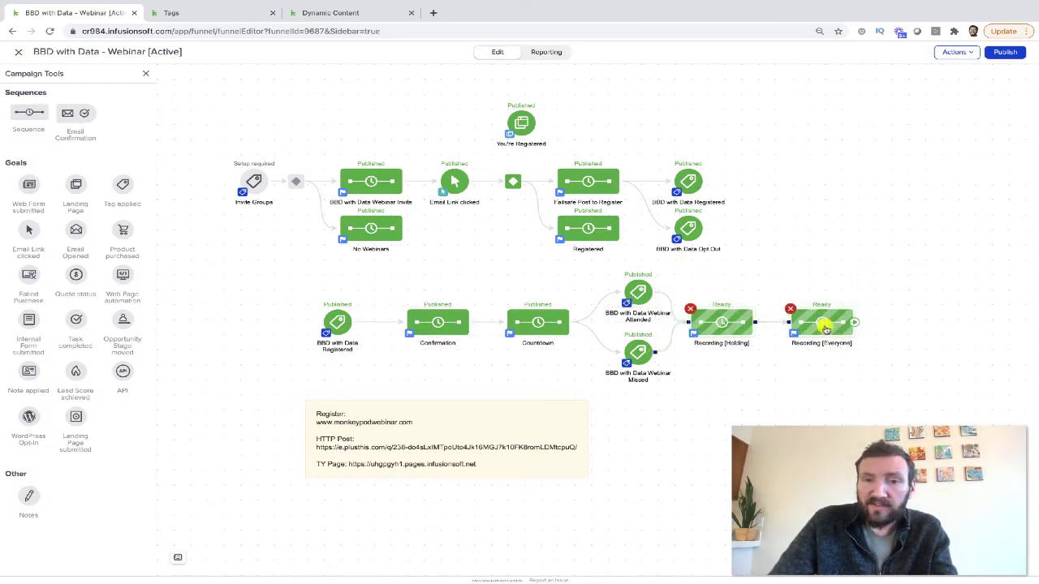
{"action": "left_click", "coordinate": [897, 311]}
Delete the BBD with Data Webinar Missed tag goal from the campaign
{"action": "left_click", "coordinate": [639, 351]}
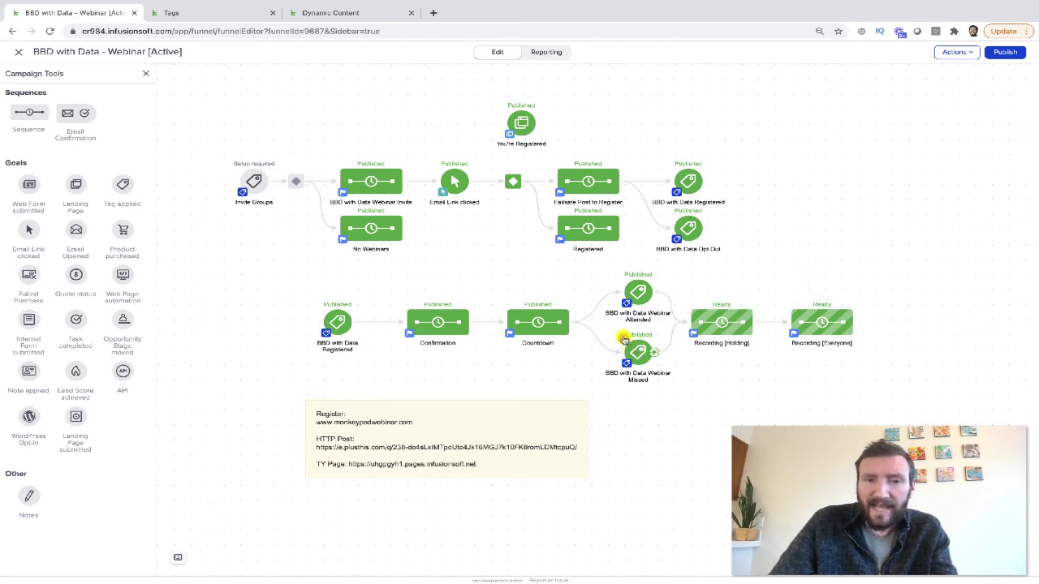
{"action": "left_click", "coordinate": [623, 338]}
{"action": "left_click", "coordinate": [617, 102]}
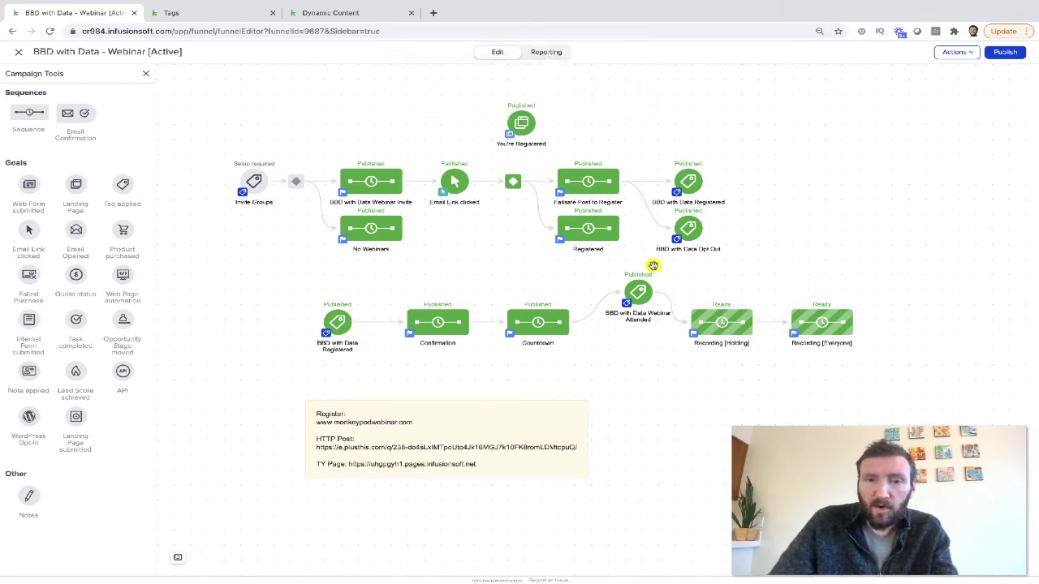
Rename the attended tag goal as BBD with Data Webinar and align it with the Countdown and recording sequences
{"action": "left_click", "coordinate": [641, 302]}
{"action": "left_click_drag", "start_coordinate": [639, 312], "coordinate": [640, 316]}
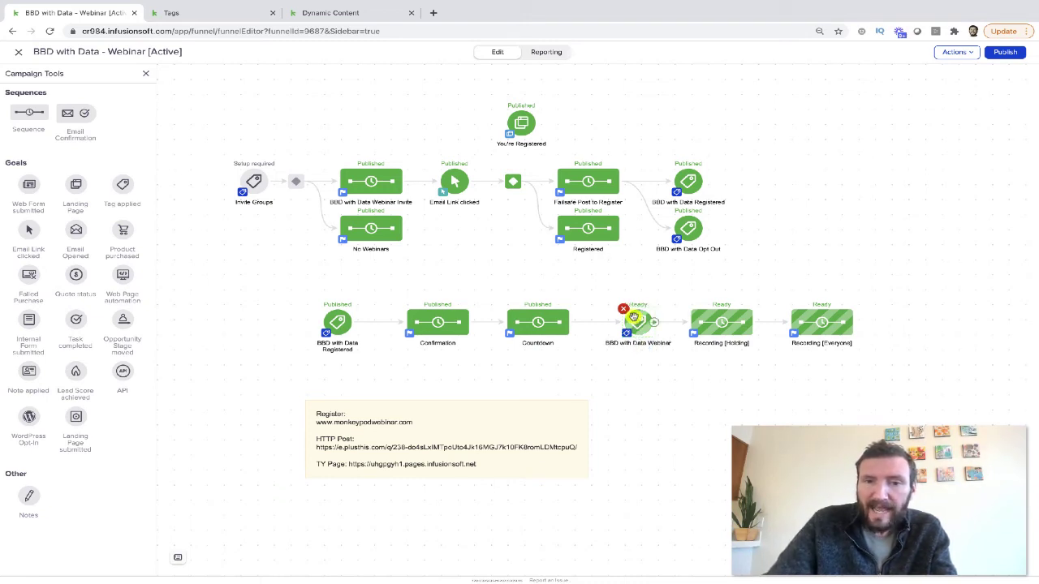
Add the Webinars -> BBD with Data [Missed] tag to the BBD with Data Webinar goal's trigger tags and save the goal
{"action": "double_click", "coordinate": [635, 320]}
{"action": "left_click", "coordinate": [432, 270]}
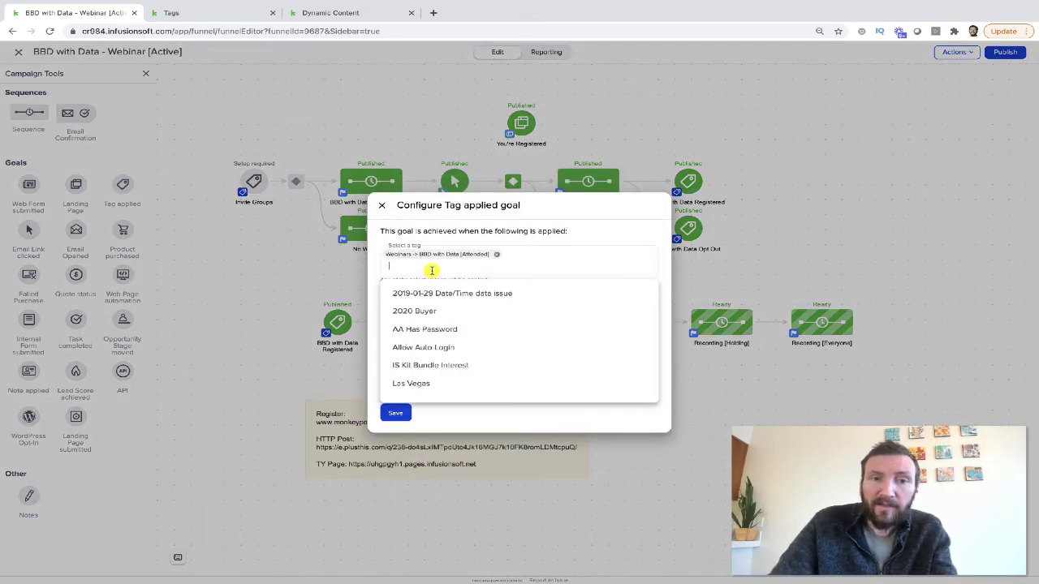
{"action": "type", "text": "BBD"}
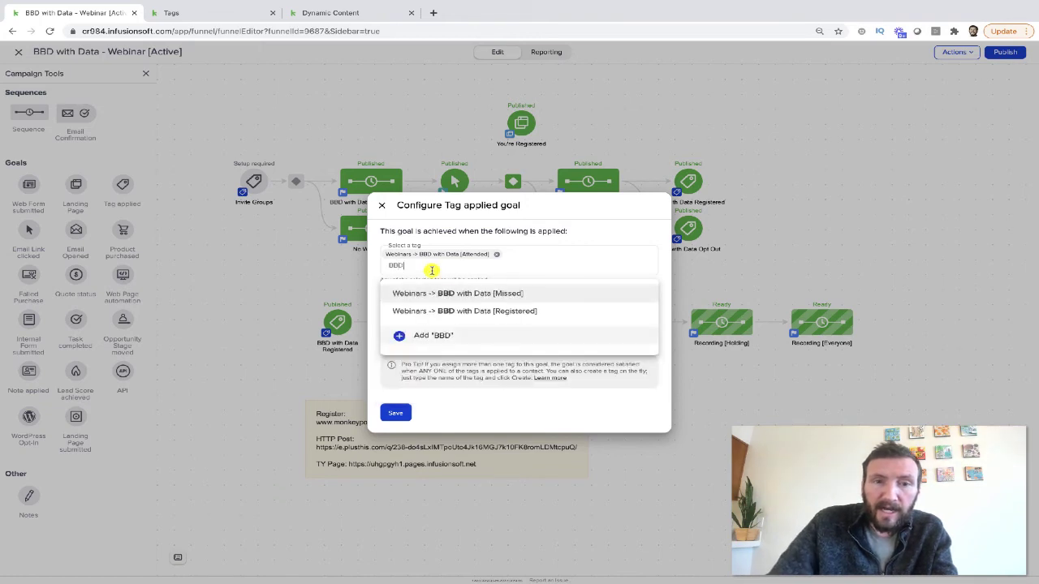
{"action": "left_click", "coordinate": [531, 296]}
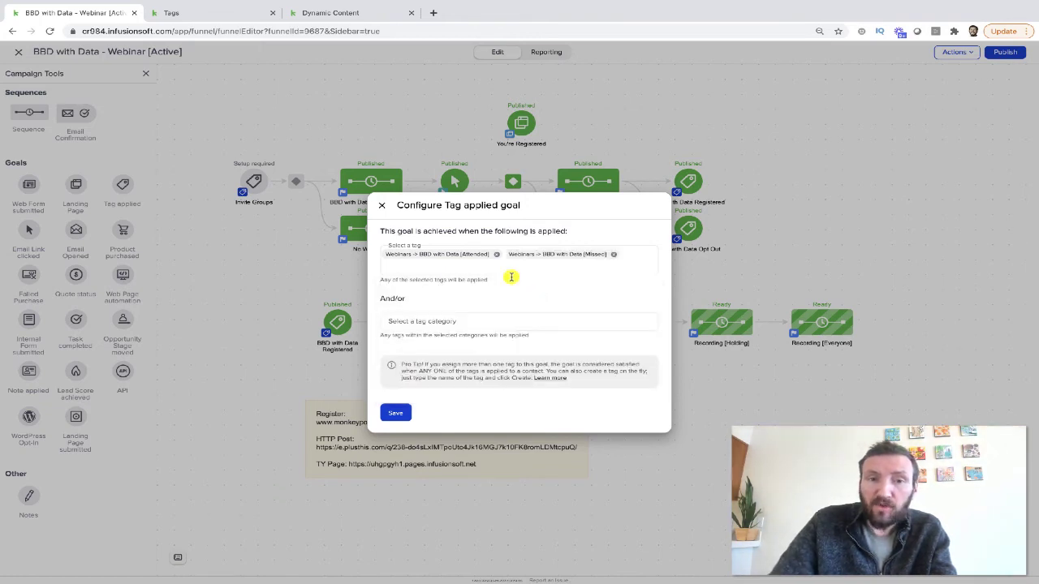
{"action": "left_click", "coordinate": [395, 413]}
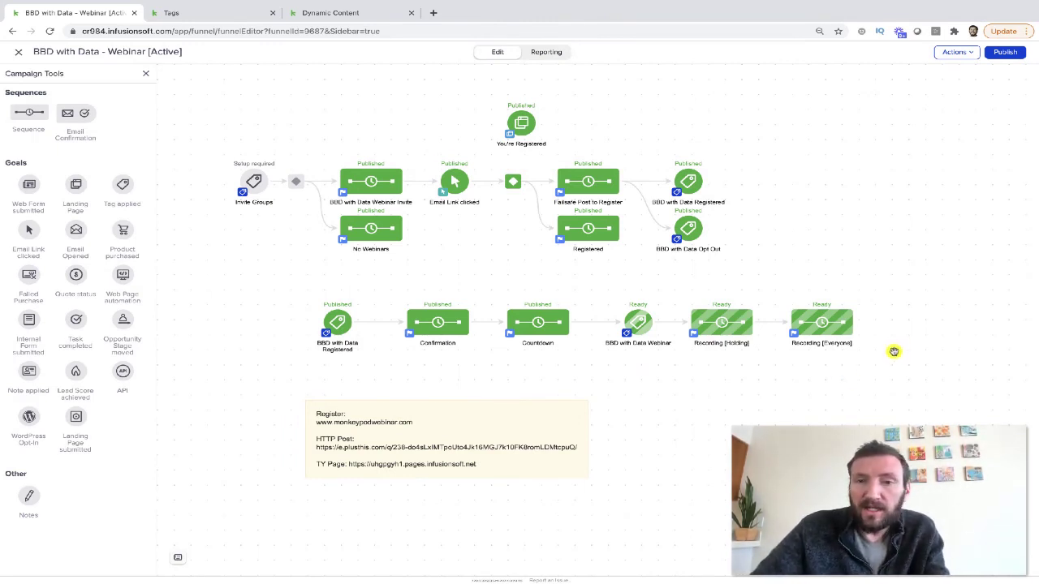
{"action": "left_click_drag", "start_coordinate": [887, 358], "coordinate": [763, 288]}
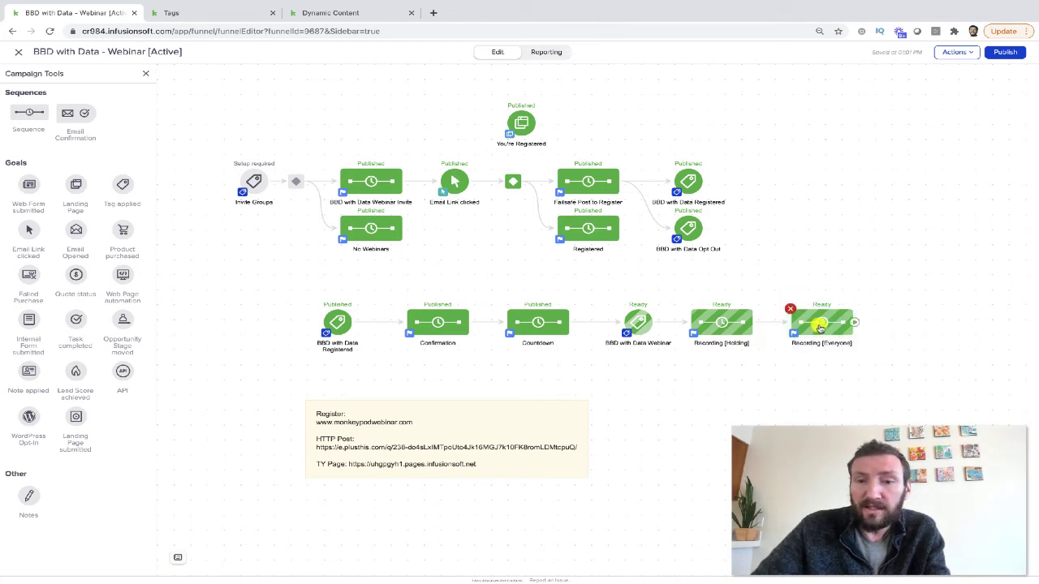